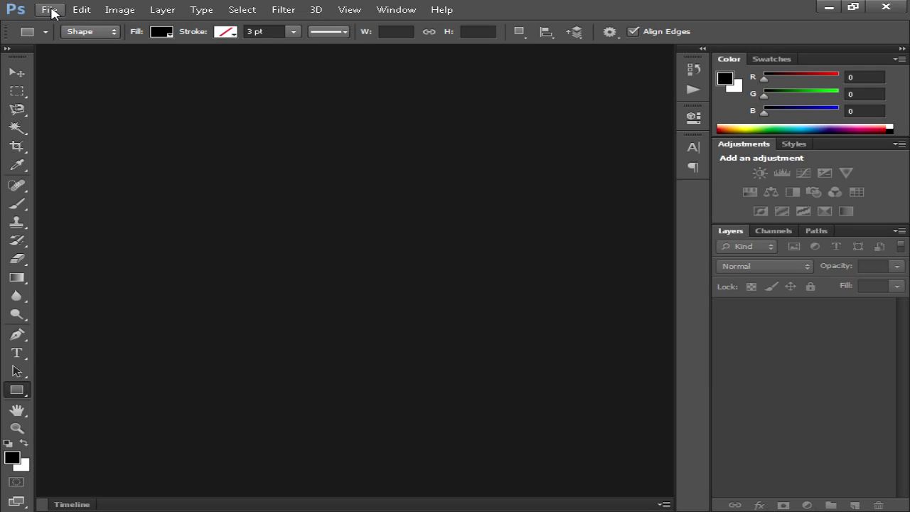
# Start a new document named 'Lower Thirds' with the Custom size preset.
pyautogui.click(49, 9)
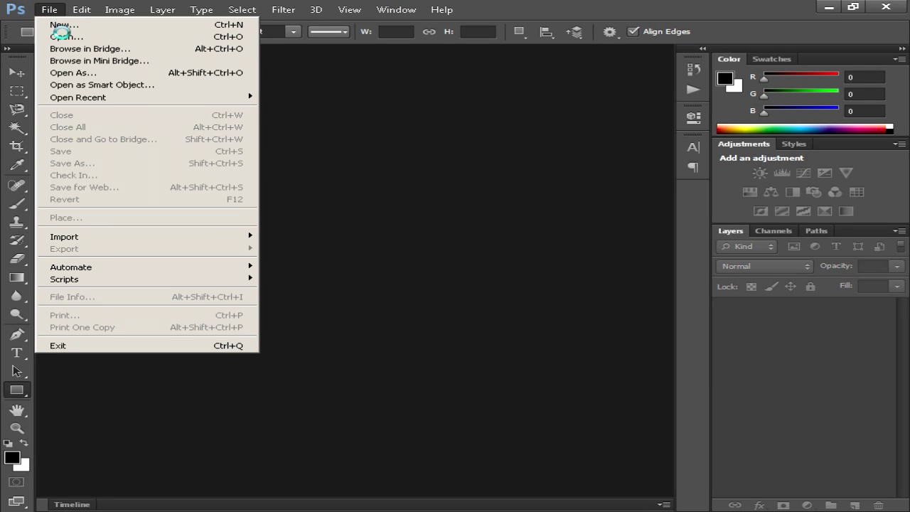
pyautogui.click(63, 25)
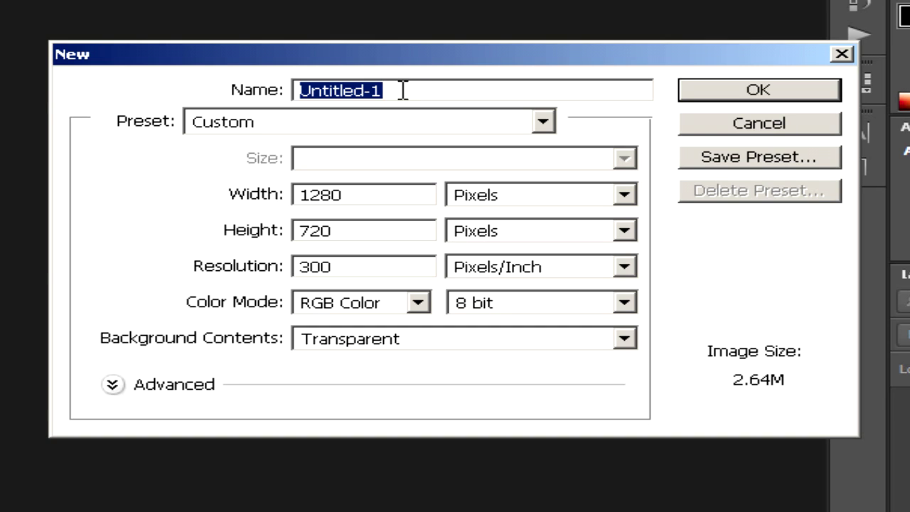
pyautogui.write('Lower Thirds')
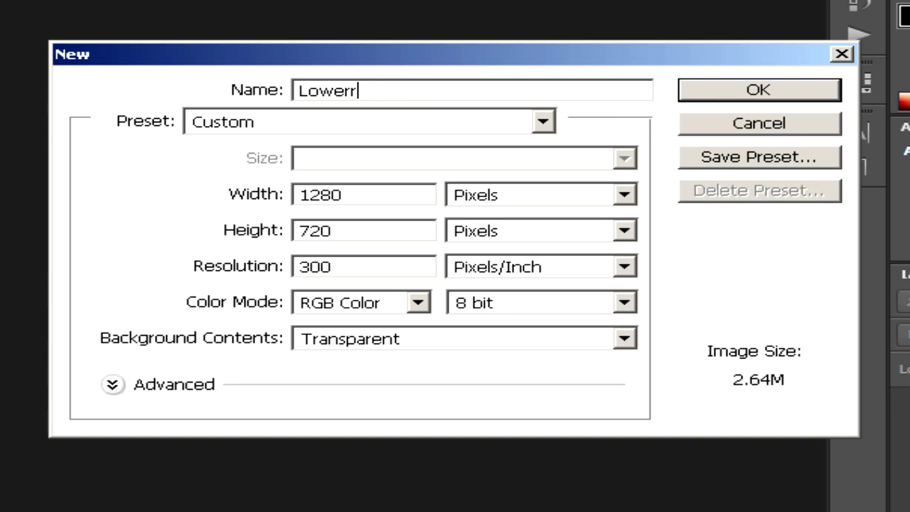
pyautogui.click(262, 128)
pyautogui.click(243, 358)
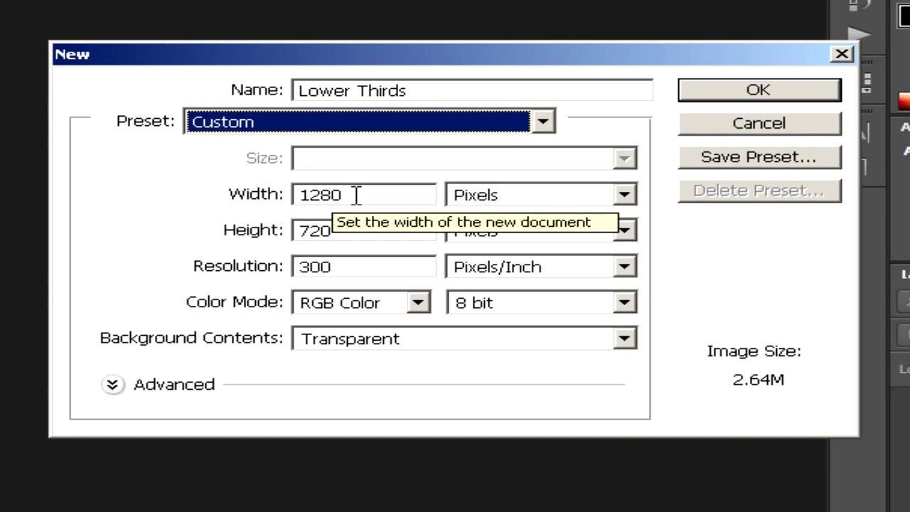
# Set the size to 720 × 150 px at 300 pixels/inch and create the document.
pyautogui.moveTo(356, 194); pyautogui.dragTo(4, 217)
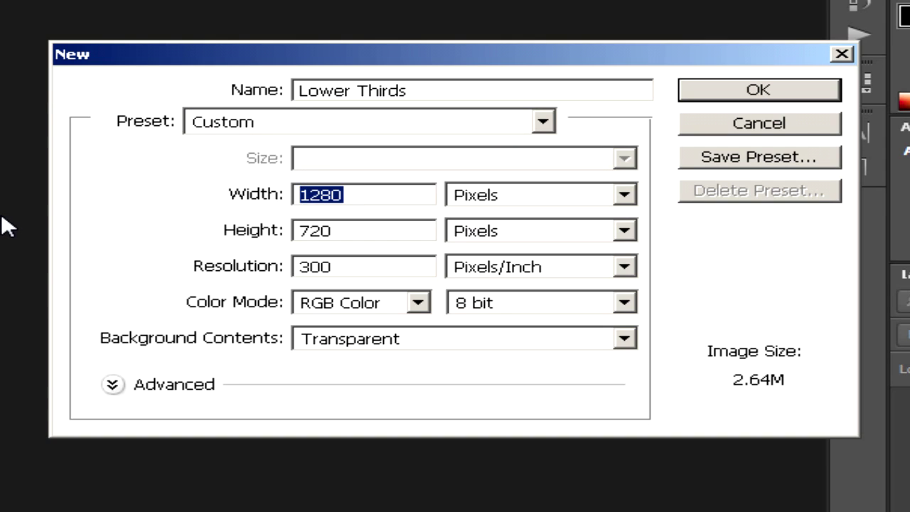
pyautogui.write('750')
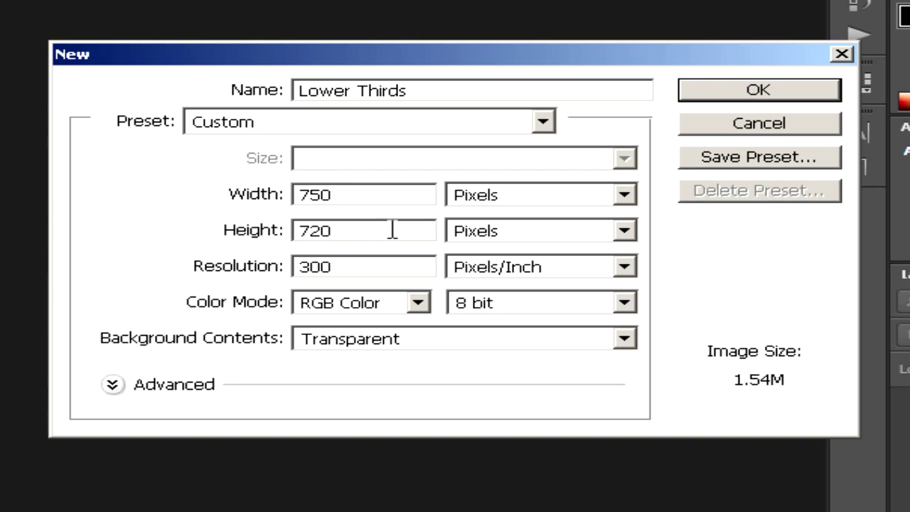
pyautogui.moveTo(391, 229); pyautogui.dragTo(66, 237)
pyautogui.moveTo(328, 196)
pyautogui.mouseDown()
pyautogui.moveTo(305, 197)
pyautogui.moveTo(315, 196)
pyautogui.mouseUp()
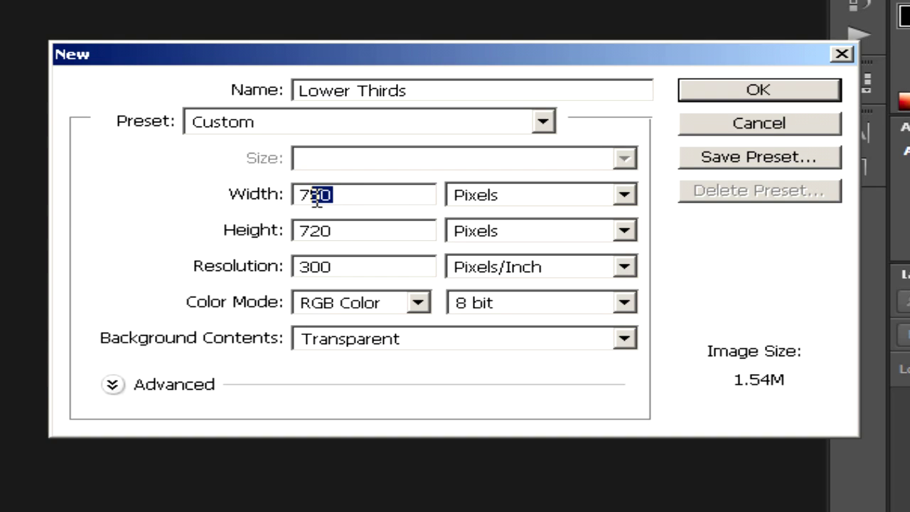
pyautogui.write('20')
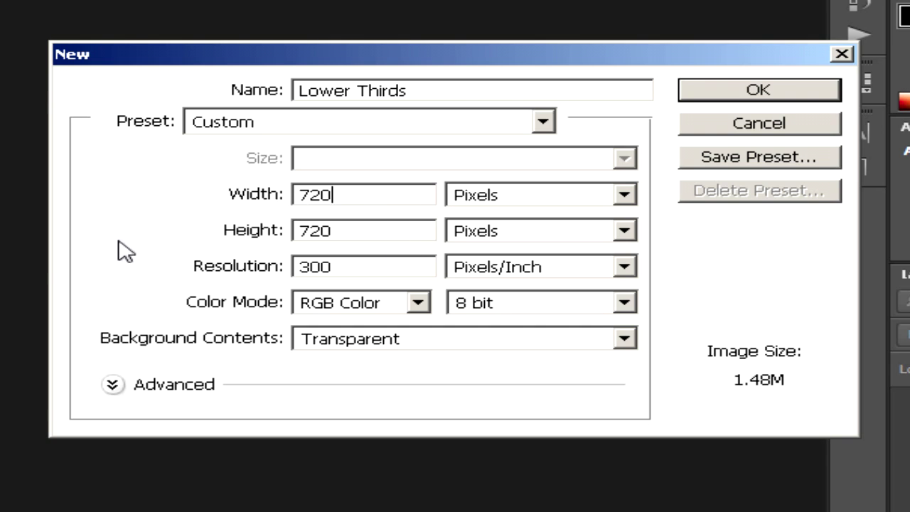
pyautogui.doubleClick(348, 235)
pyautogui.write('150')
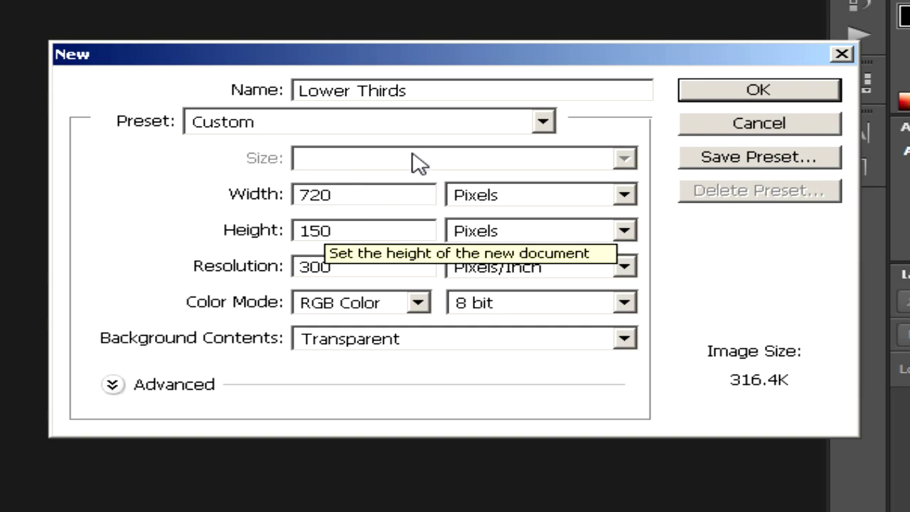
pyautogui.doubleClick(339, 269)
pyautogui.click(370, 266)
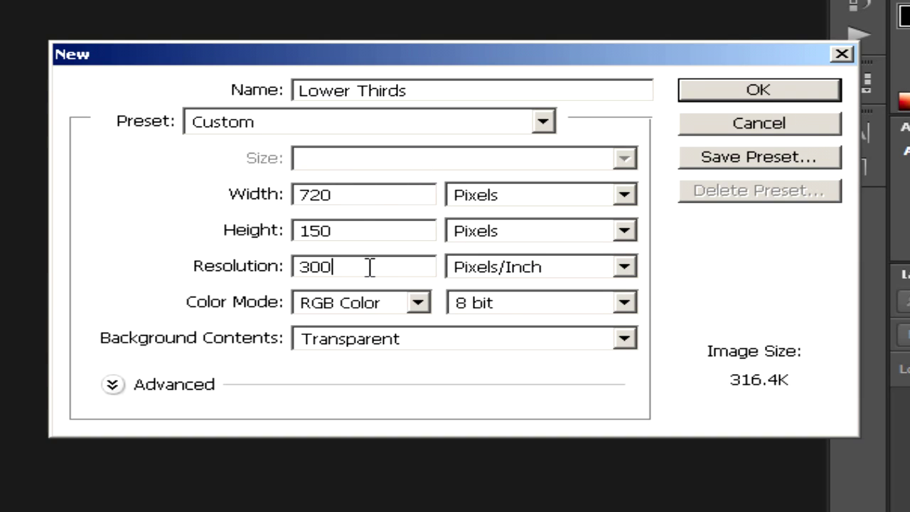
pyautogui.moveTo(370, 266); pyautogui.dragTo(301, 267)
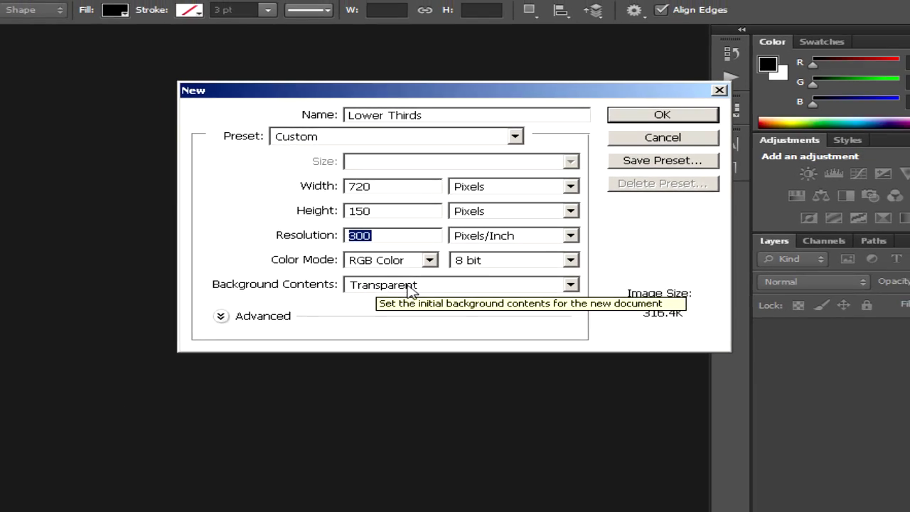
pyautogui.click(639, 120)
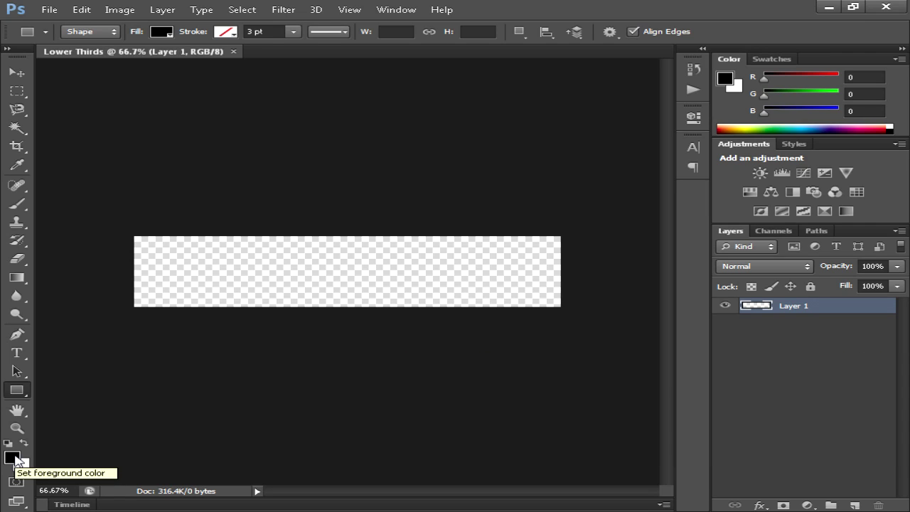
# Make the foreground colour mid grey 707070 (RGB 112, 112, 112).
pyautogui.click(13, 457)
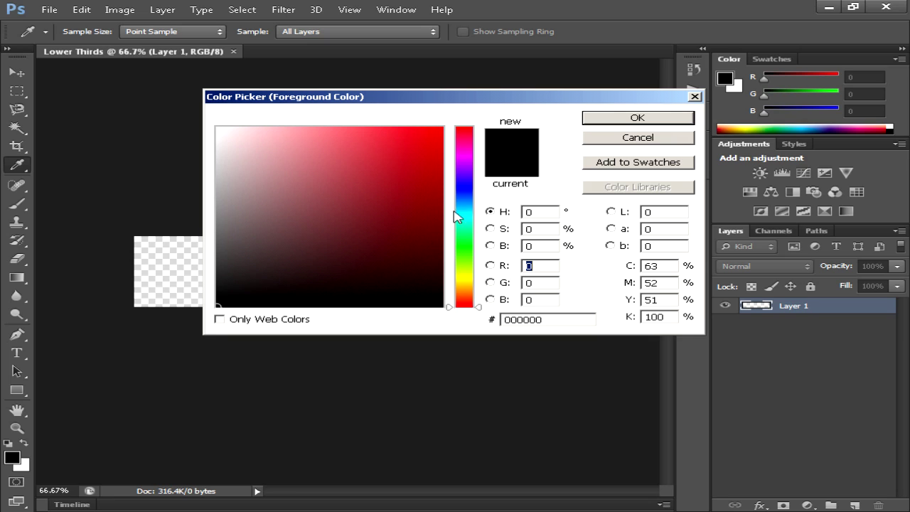
pyautogui.moveTo(465, 255); pyautogui.dragTo(463, 204)
pyautogui.moveTo(229, 163); pyautogui.dragTo(108, 224)
pyautogui.click(605, 117)
pyautogui.click(17, 389)
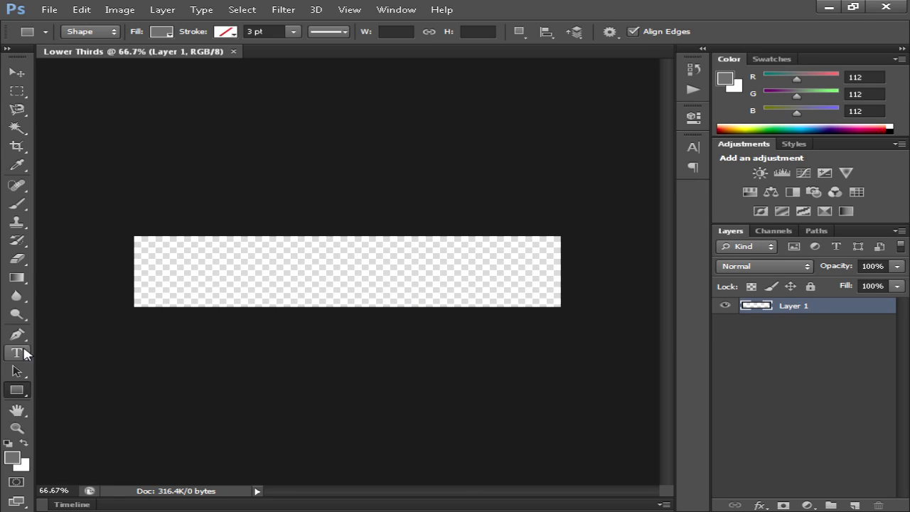
pyautogui.moveTo(17, 277); pyautogui.dragTo(109, 288)
# Fill the bar grey, then try linear and radial gradients across it.
pyautogui.click(353, 262)
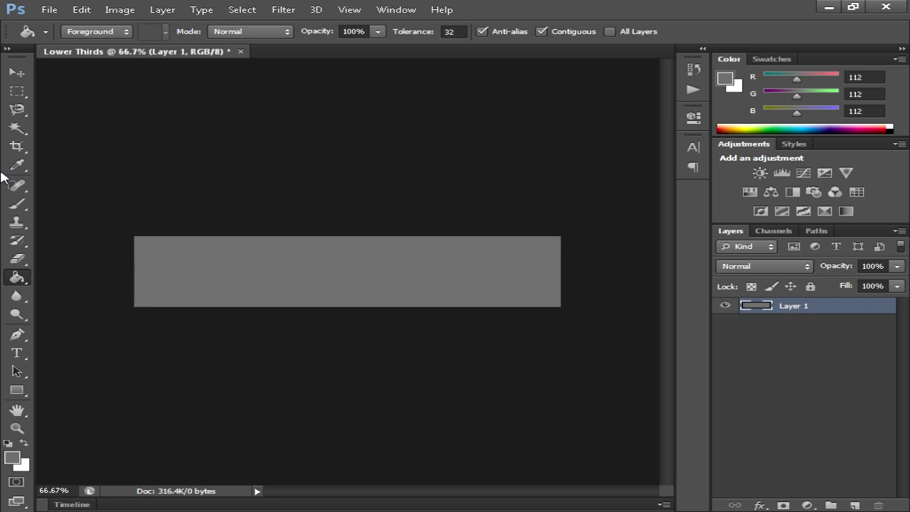
pyautogui.moveTo(19, 279)
pyautogui.mouseDown()
pyautogui.moveTo(129, 302)
pyautogui.moveTo(135, 274)
pyautogui.mouseUp()
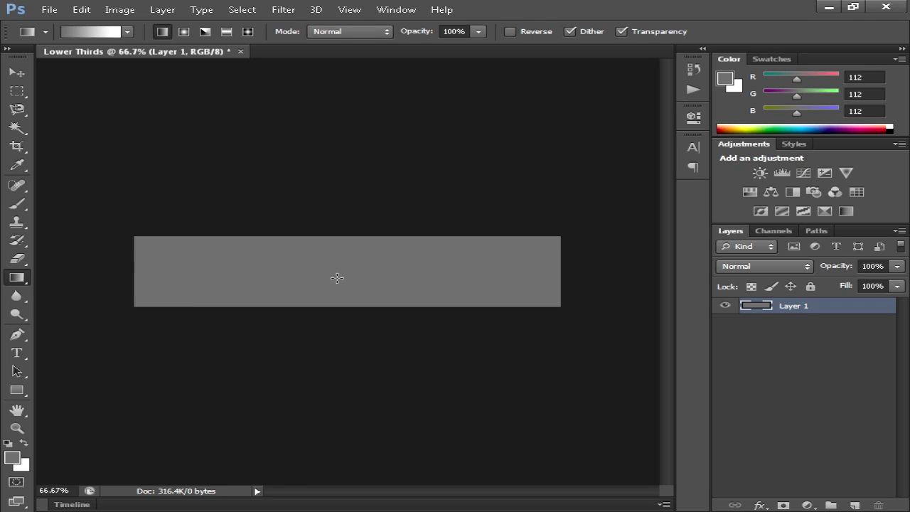
pyautogui.moveTo(560, 266); pyautogui.dragTo(449, 247)
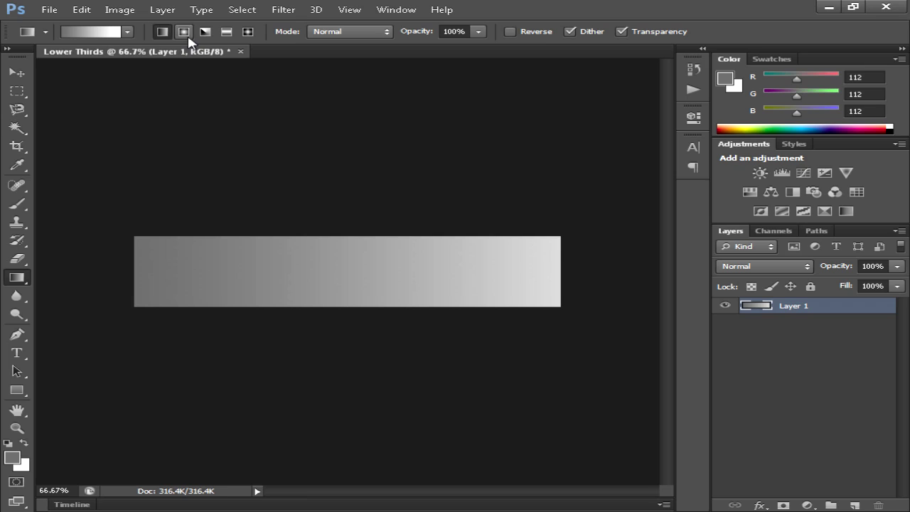
pyautogui.click(183, 32)
pyautogui.moveTo(347, 213); pyautogui.dragTo(355, 280)
pyautogui.click(24, 444)
pyautogui.moveTo(142, 273); pyautogui.dragTo(621, 274)
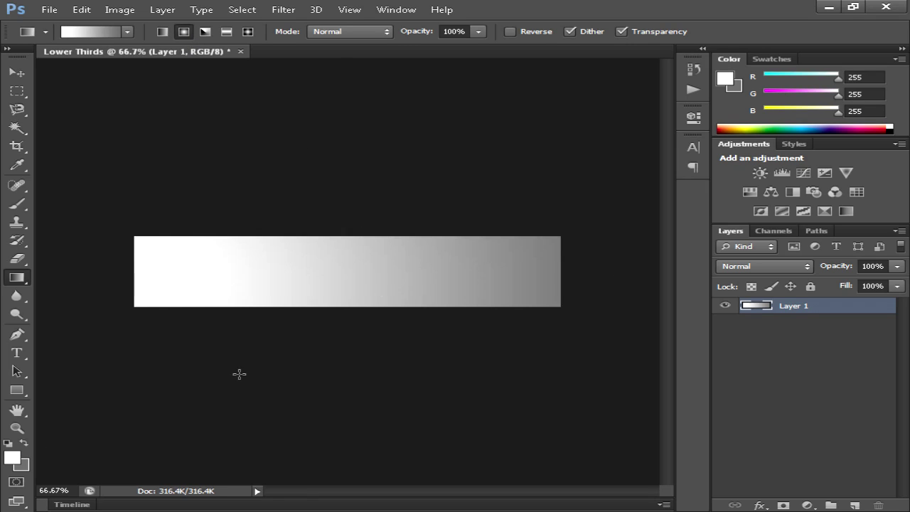
pyautogui.moveTo(315, 306); pyautogui.dragTo(356, 274)
pyautogui.moveTo(159, 284); pyautogui.dragTo(569, 277)
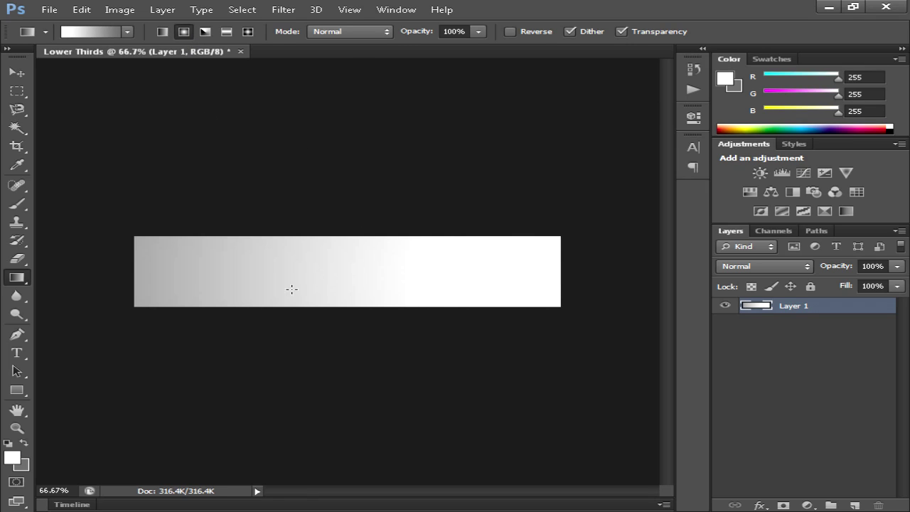
pyautogui.moveTo(311, 300); pyautogui.dragTo(365, 234)
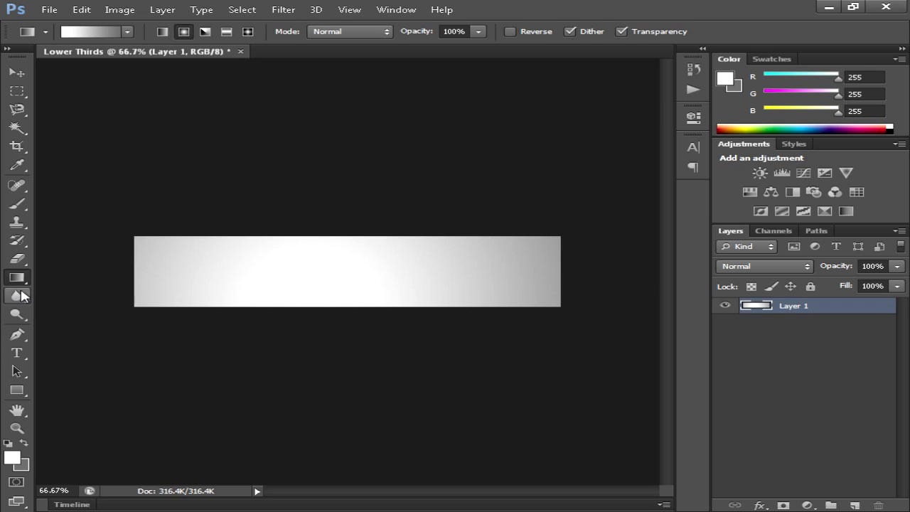
# Paint Bucket the gradient areas back to flat grey and reselect Layer 1.
pyautogui.click(18, 279)
pyautogui.click(71, 288)
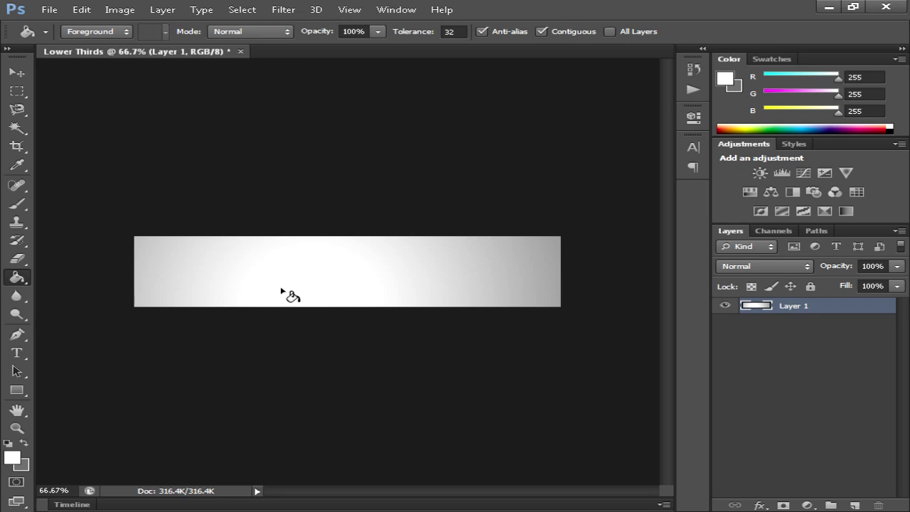
pyautogui.click(294, 280)
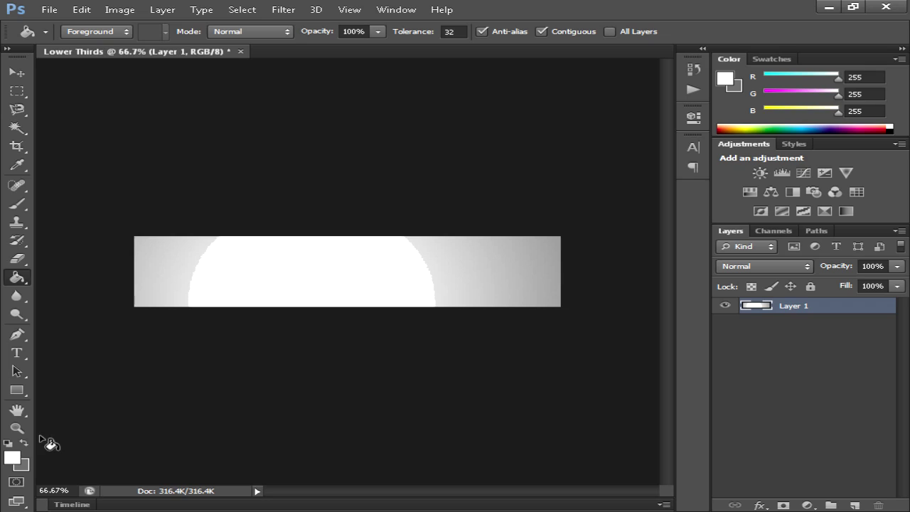
pyautogui.click(22, 444)
pyautogui.click(334, 273)
pyautogui.click(544, 256)
pyautogui.click(554, 254)
pyautogui.click(162, 284)
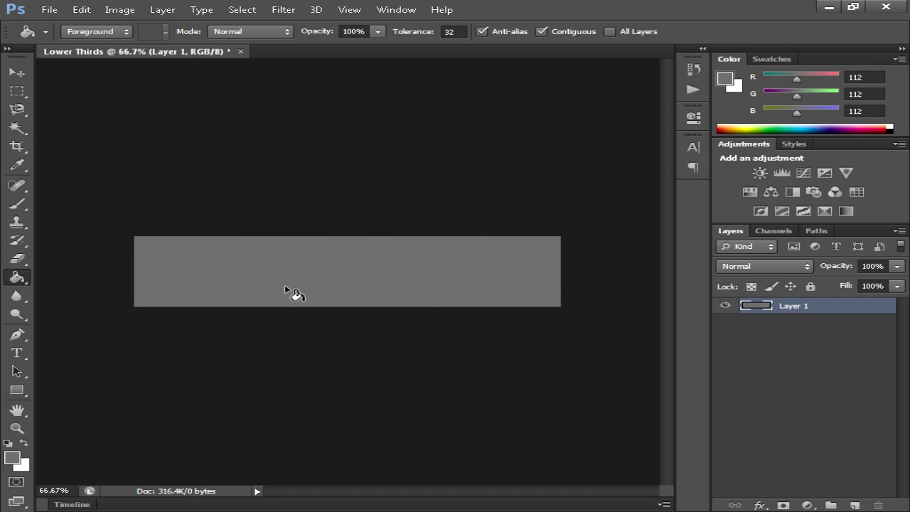
pyautogui.click(869, 366)
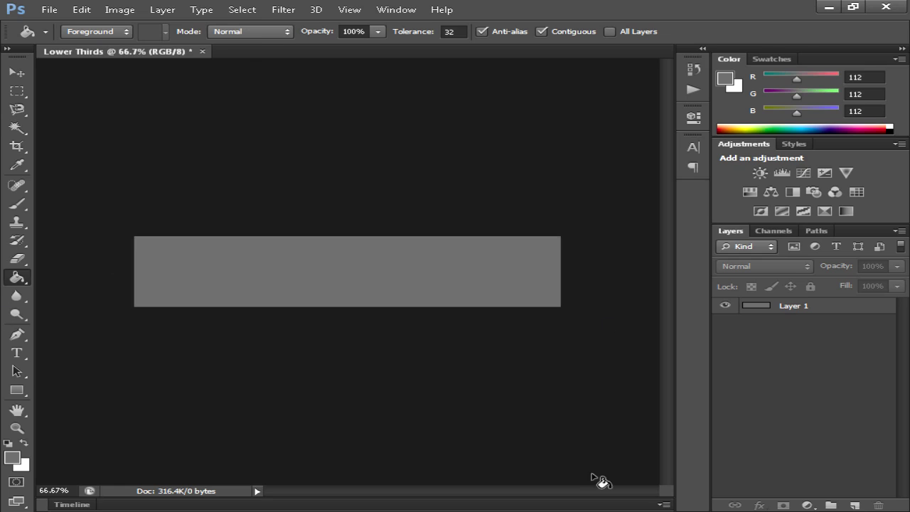
pyautogui.click(797, 309)
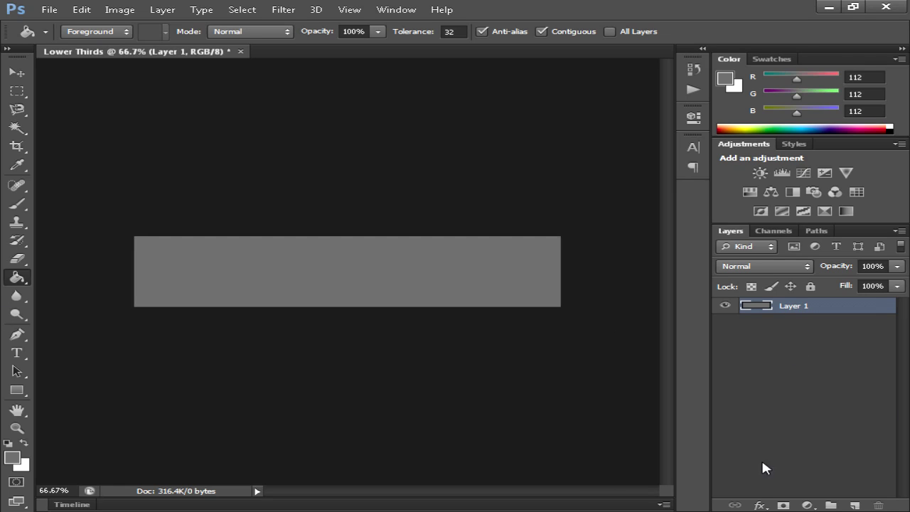
# Add a white Inner Glow in Normal mode at 100% opacity to the bar.
pyautogui.click(759, 503)
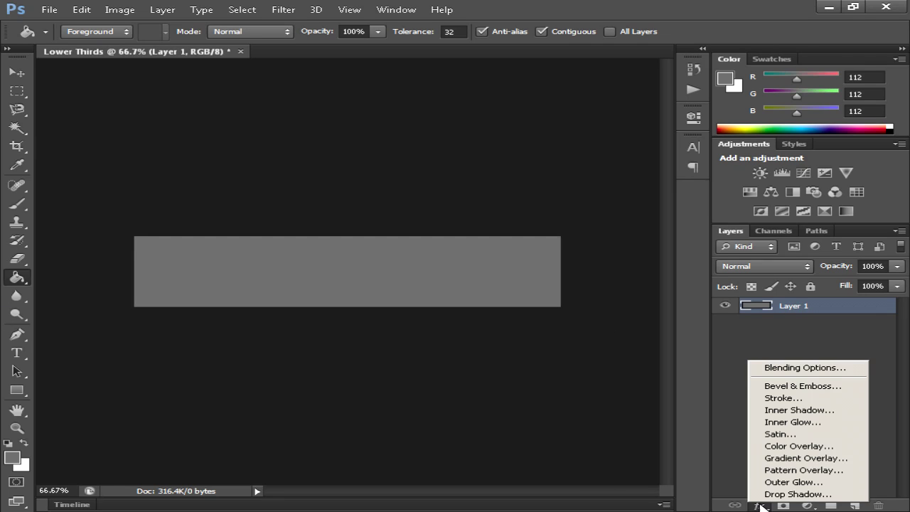
pyautogui.click(810, 424)
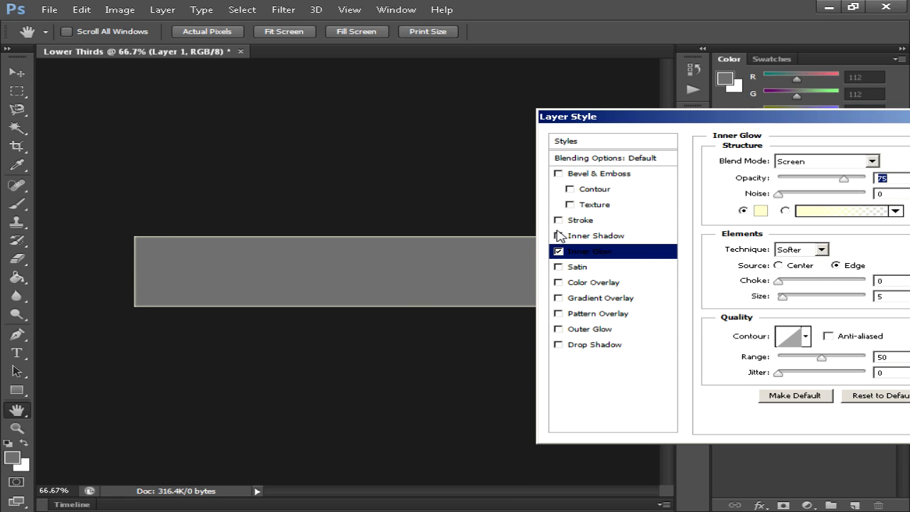
pyautogui.click(760, 211)
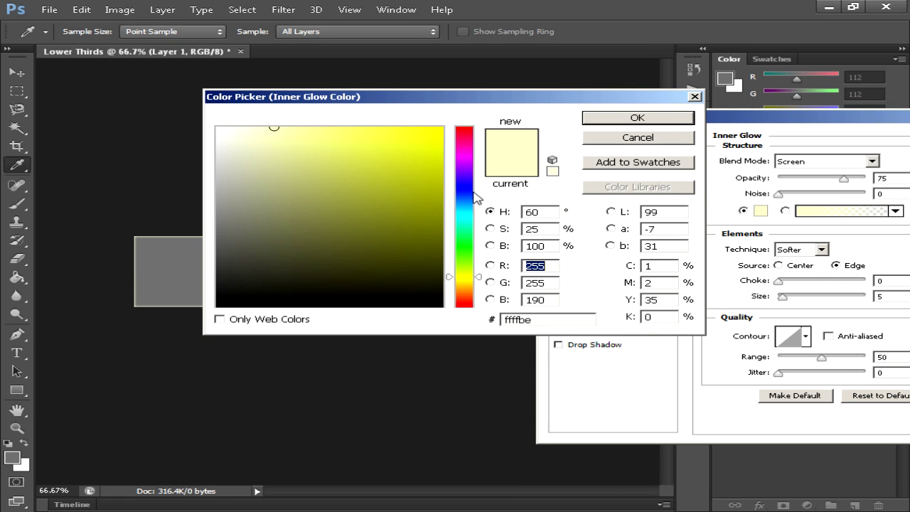
pyautogui.click(218, 128)
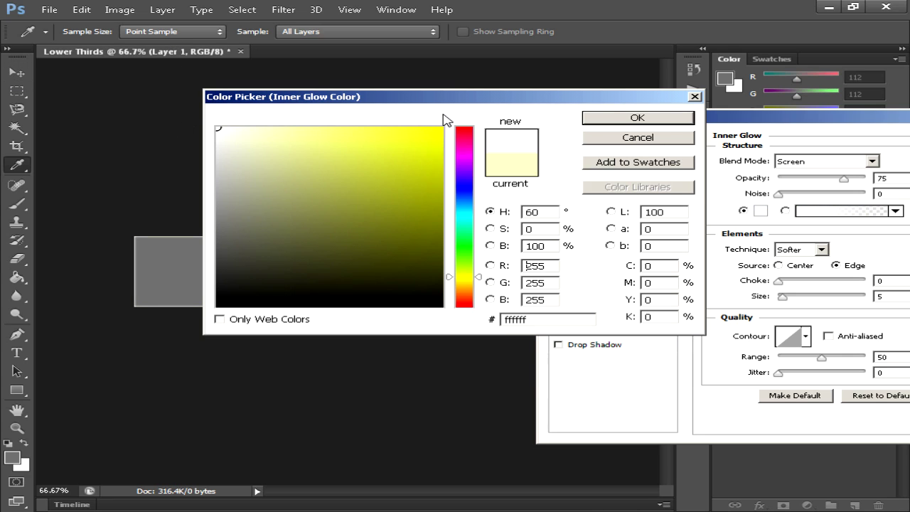
pyautogui.click(615, 118)
pyautogui.moveTo(844, 178); pyautogui.dragTo(879, 182)
pyautogui.click(854, 166)
pyautogui.click(803, 176)
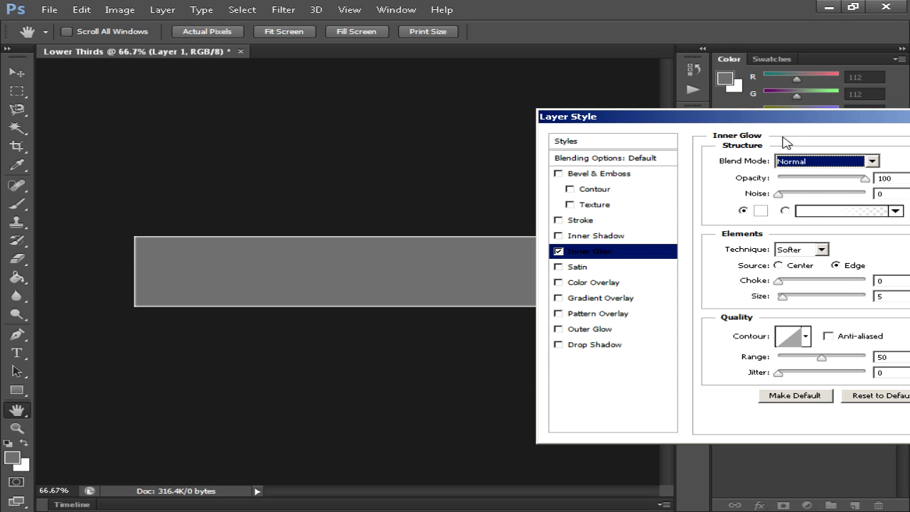
# Set the glow's choke to 12, size 10 and range 85, then apply it.
pyautogui.moveTo(766, 116); pyautogui.dragTo(727, 47)
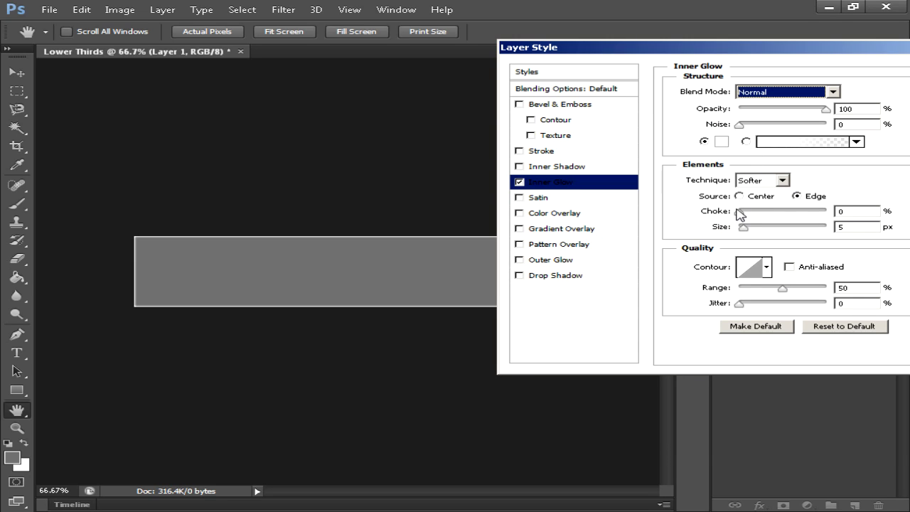
pyautogui.moveTo(740, 212); pyautogui.dragTo(751, 231)
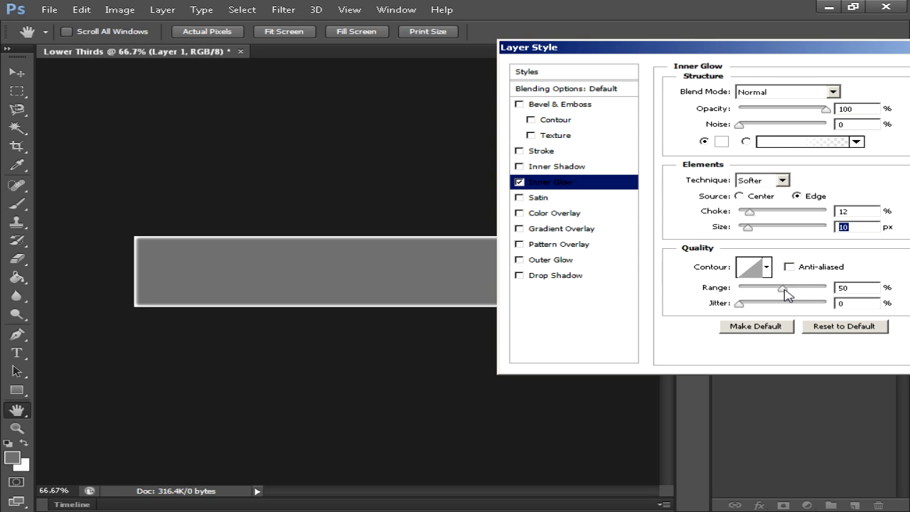
pyautogui.moveTo(785, 295); pyautogui.dragTo(727, 297)
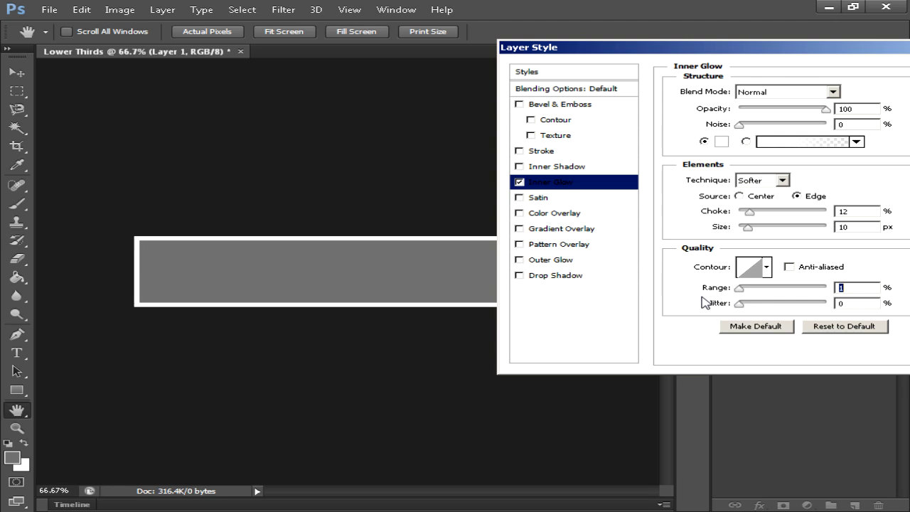
pyautogui.moveTo(739, 287); pyautogui.dragTo(812, 292)
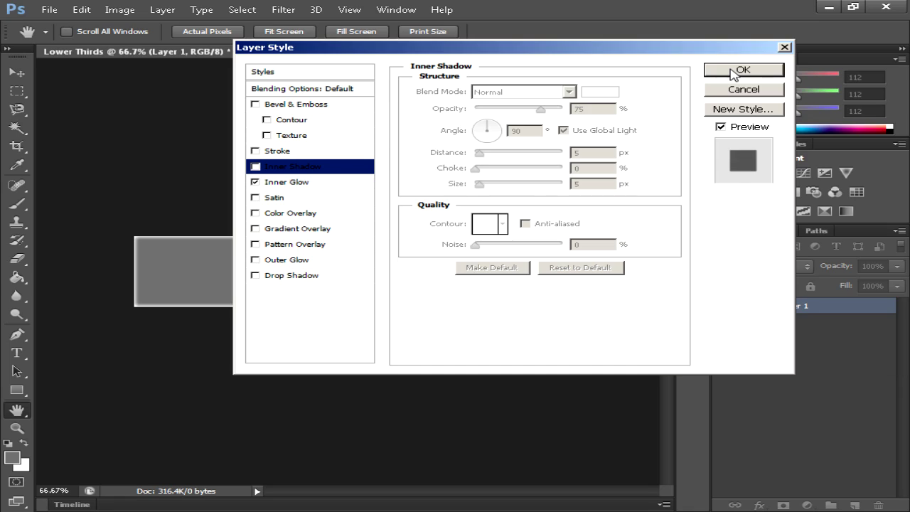
pyautogui.click(741, 69)
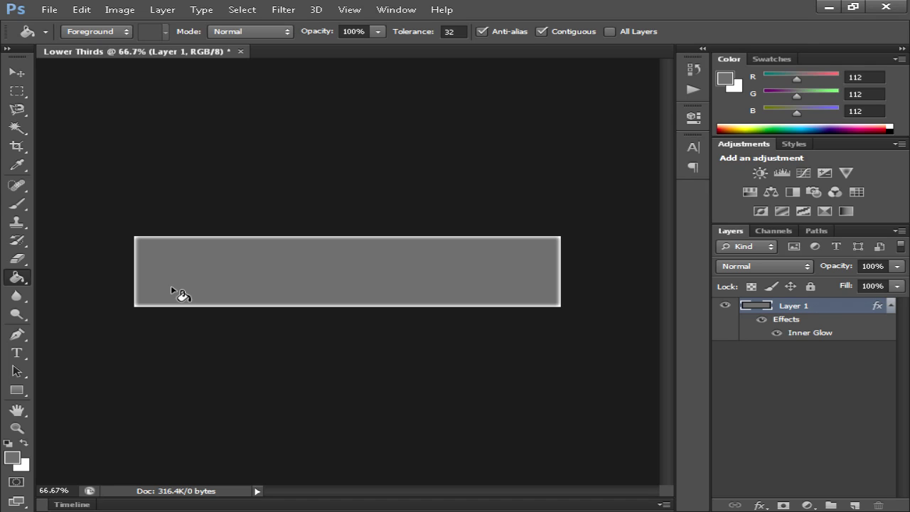
# Locate youtube_alt in Desktop\New folder\justvector\png, then return to Photoshop's File menu.
pyautogui.hotkey('alt', 'Tab')
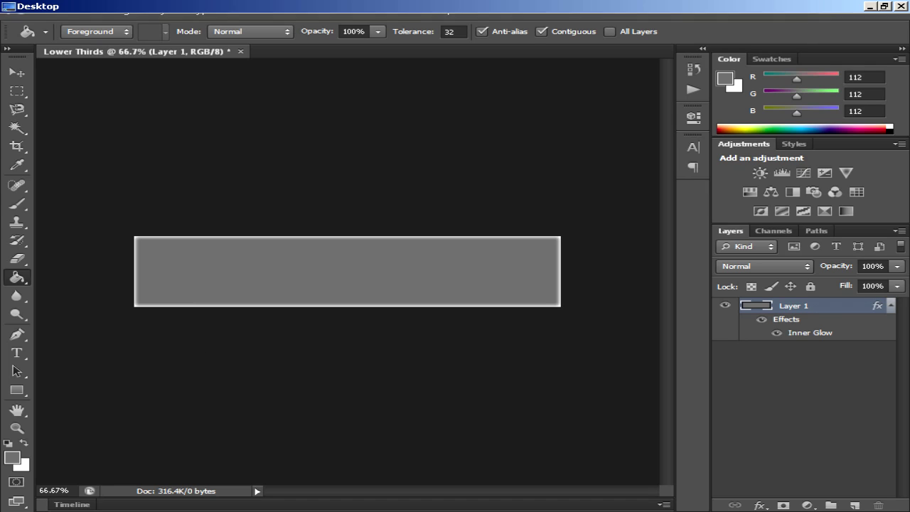
pyautogui.click(60, 90)
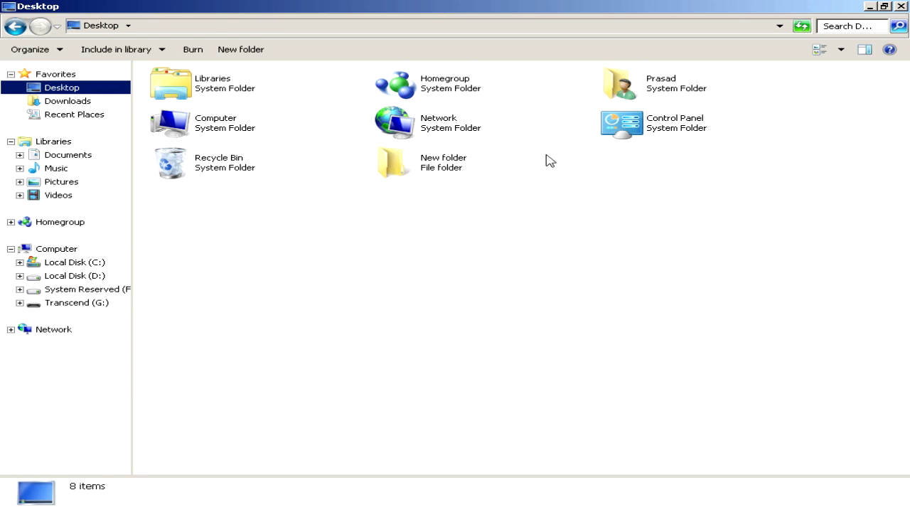
pyautogui.doubleClick(389, 164)
pyautogui.doubleClick(186, 97)
pyautogui.doubleClick(185, 96)
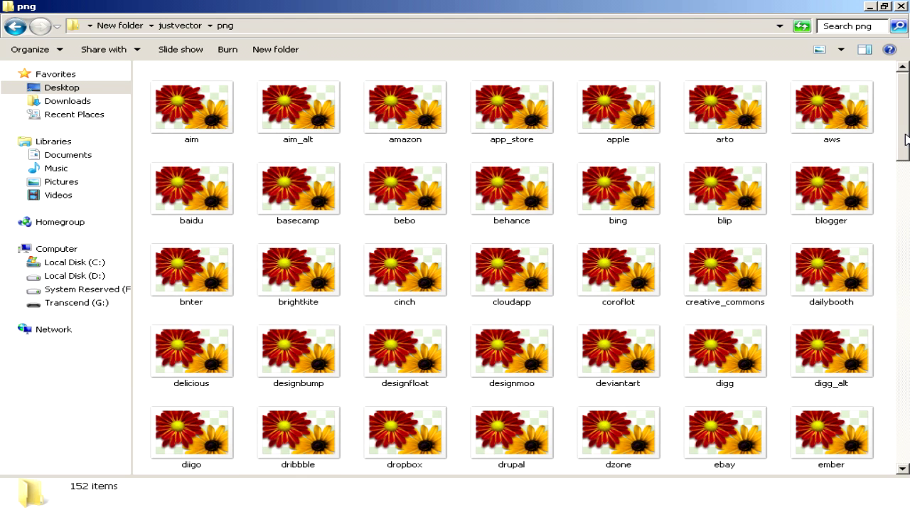
pyautogui.scroll(-10, 297, 427)
pyautogui.click(297, 446)
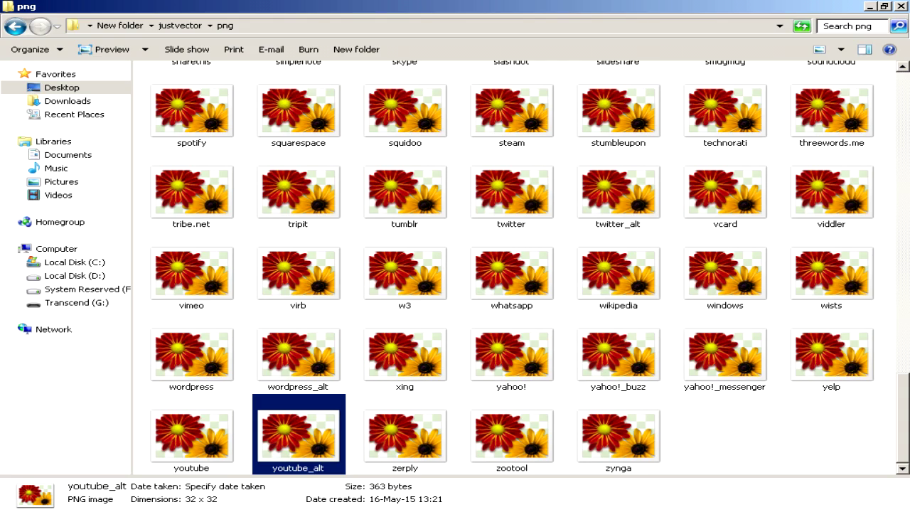
pyautogui.hotkey('alt', 'Tab')
pyautogui.click(49, 9)
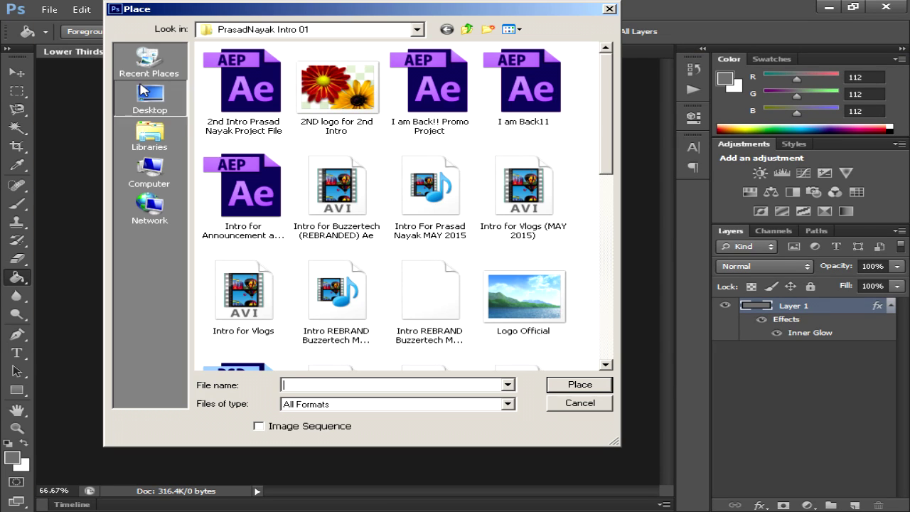
# Place the youtube_alt icon from justvector\png at the banner's left end.
pyautogui.click(149, 95)
pyautogui.doubleClick(388, 138)
pyautogui.doubleClick(345, 89)
pyautogui.click(235, 63)
pyautogui.doubleClick(234, 63)
pyautogui.scroll(-5, 398, 213)
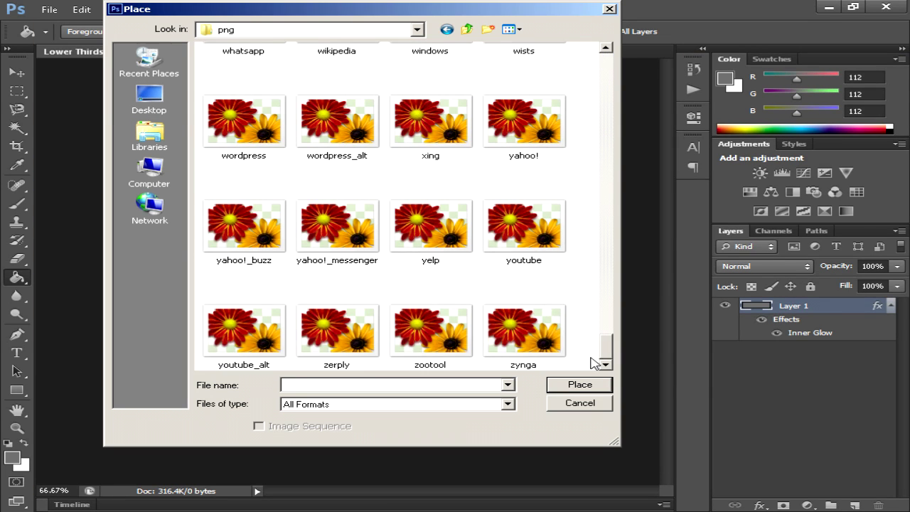
pyautogui.doubleClick(261, 334)
pyautogui.moveTo(375, 275); pyautogui.dragTo(228, 275)
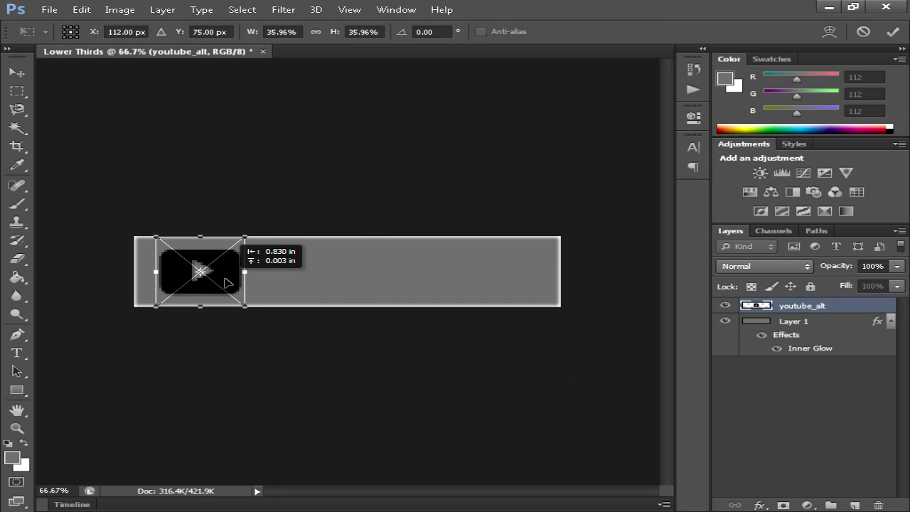
pyautogui.click(892, 32)
# Fill the Layer 1 banner with red ff5656.
pyautogui.click(796, 324)
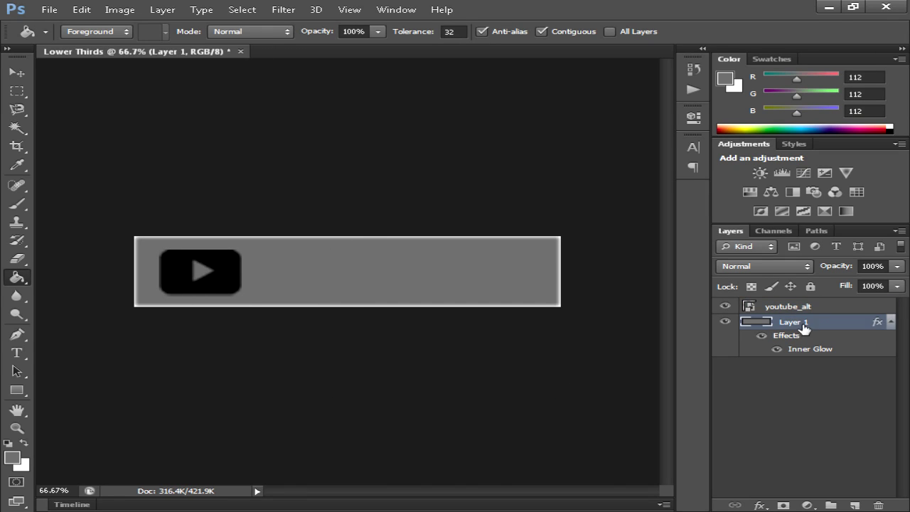
pyautogui.click(13, 457)
pyautogui.click(462, 304)
pyautogui.click(366, 127)
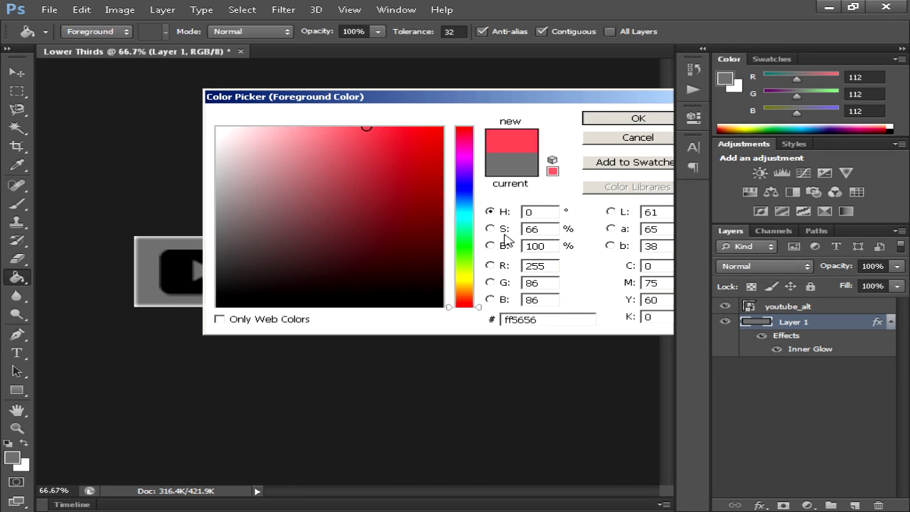
pyautogui.click(637, 117)
pyautogui.click(222, 302)
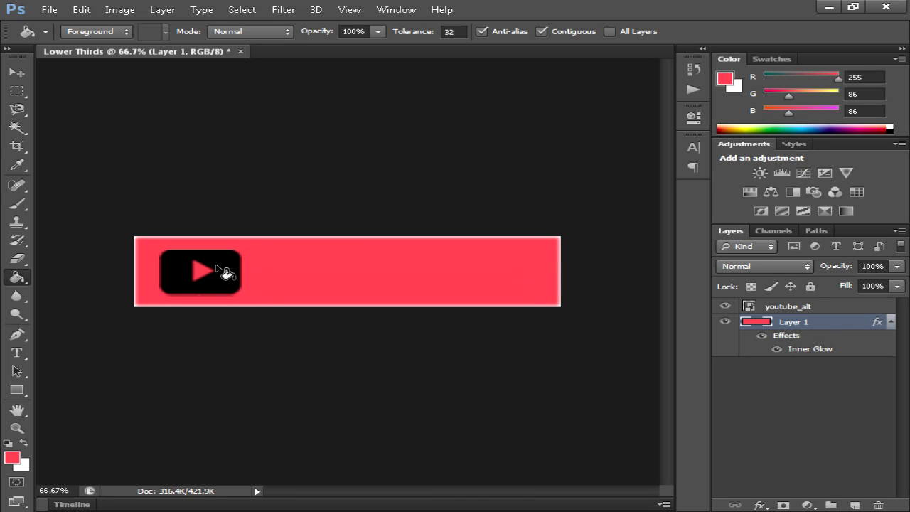
# Place the youtube wordmark logo onto the banner.
pyautogui.click(802, 307)
pyautogui.click(49, 10)
pyautogui.click(66, 217)
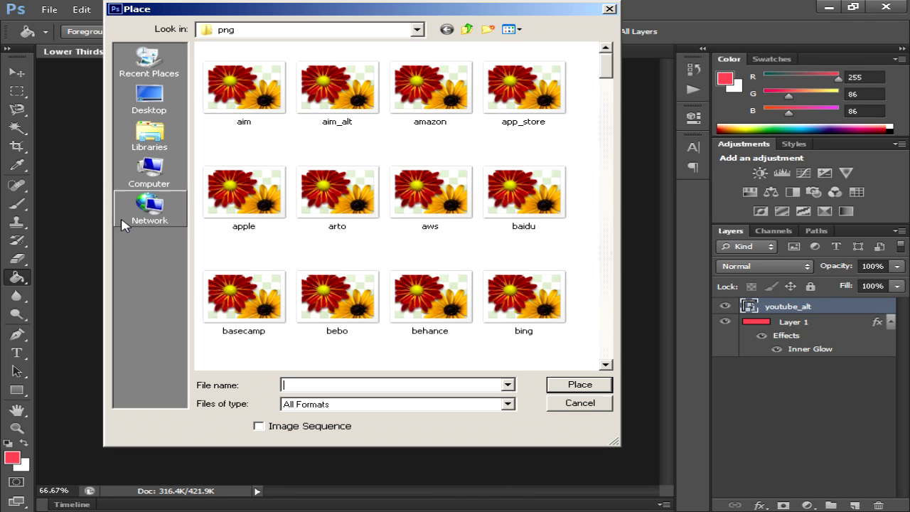
pyautogui.scroll(-10, 497, 214)
pyautogui.doubleClick(550, 262)
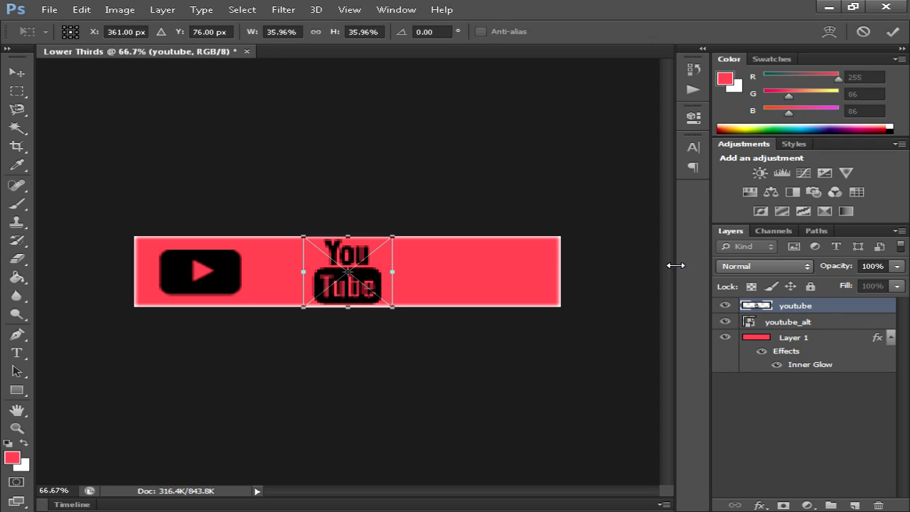
pyautogui.click(892, 31)
pyautogui.click(226, 277)
pyautogui.press('Escape')
# Delete the youtube_alt layer and move the YouTube logo to the banner's left end.
pyautogui.click(782, 322)
pyautogui.press('Delete')
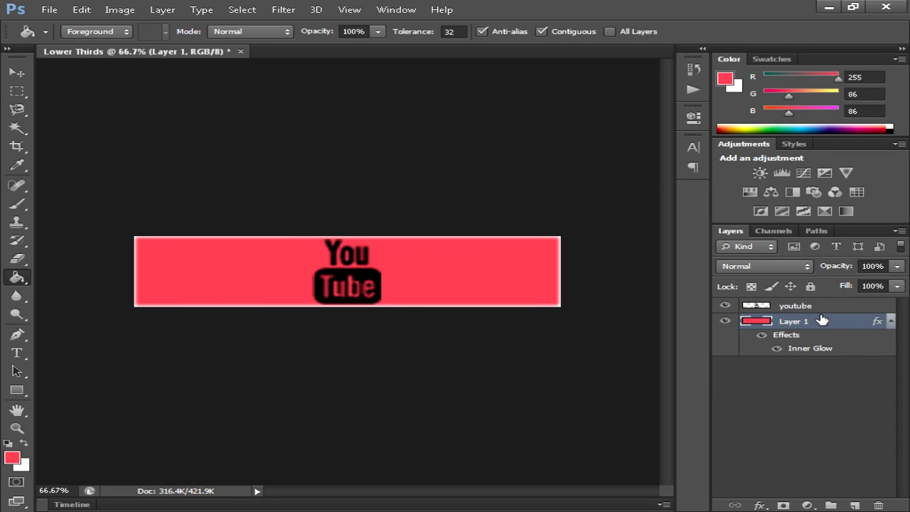
pyautogui.click(794, 305)
pyautogui.press('v')
pyautogui.moveTo(350, 269); pyautogui.dragTo(198, 270)
# Give the red banner a black Inner Glow using the Precise technique.
pyautogui.click(793, 321)
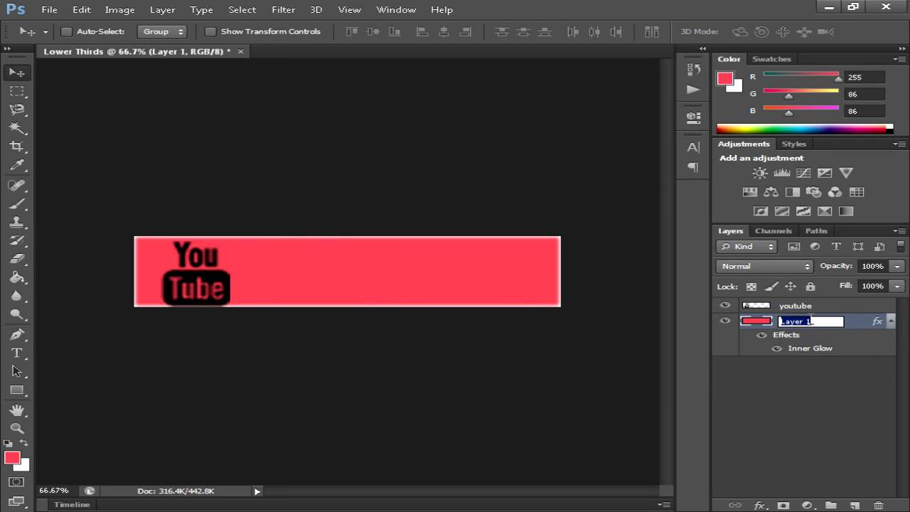
pyautogui.click(759, 506)
pyautogui.click(778, 424)
pyautogui.click(456, 142)
pyautogui.click(146, 416)
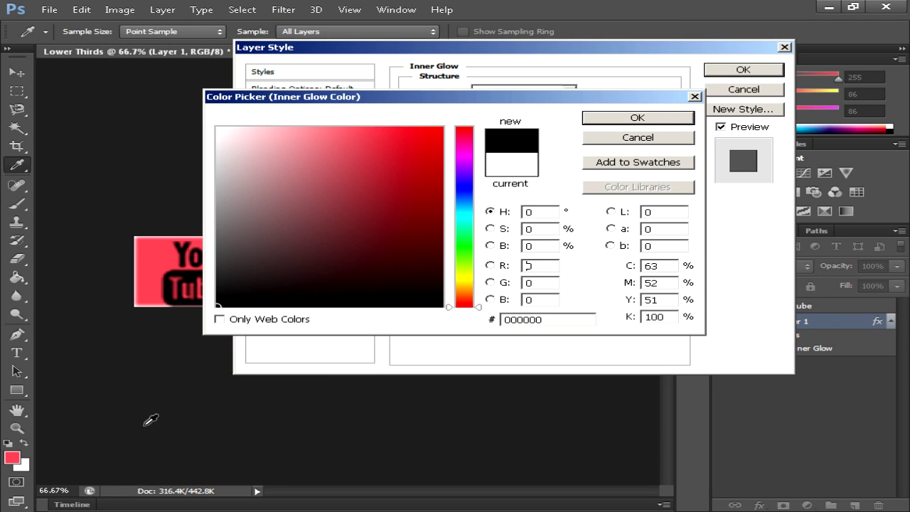
pyautogui.click(605, 116)
pyautogui.click(519, 180)
pyautogui.click(496, 204)
# Set the glow to choke 27, size 13, range 71, apply, and nudge the bar left.
pyautogui.moveTo(502, 212); pyautogui.dragTo(485, 231)
pyautogui.moveTo(545, 289)
pyautogui.mouseDown()
pyautogui.moveTo(518, 294)
pyautogui.moveTo(538, 290)
pyautogui.mouseUp()
pyautogui.moveTo(514, 211)
pyautogui.mouseDown()
pyautogui.moveTo(491, 215)
pyautogui.moveTo(497, 212)
pyautogui.mouseUp()
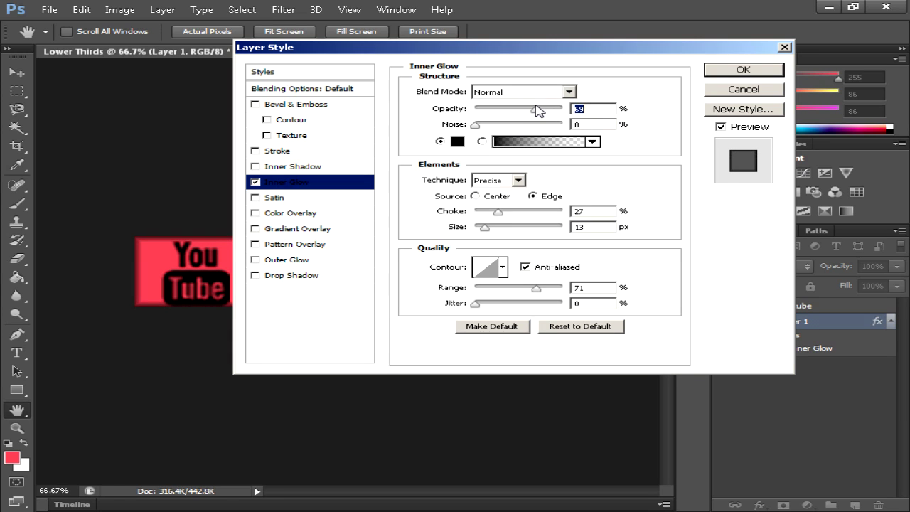
pyautogui.click(751, 70)
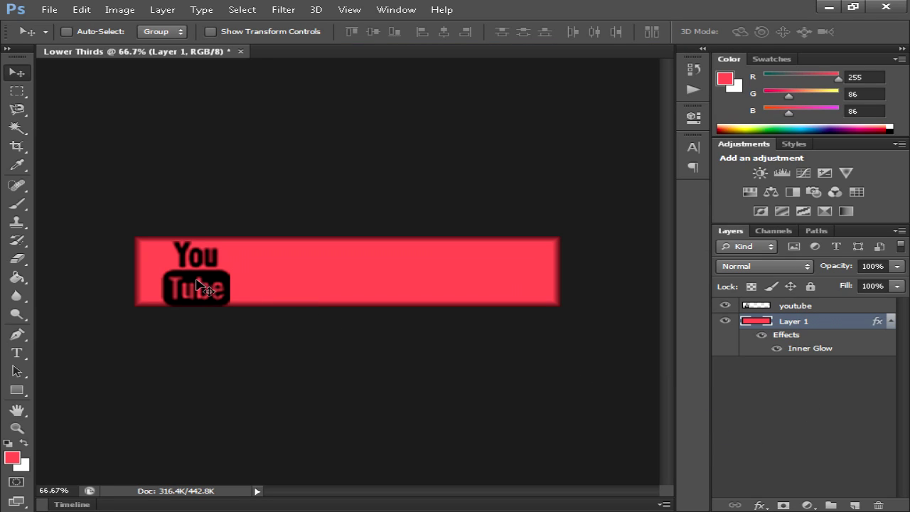
pyautogui.moveTo(195, 280)
pyautogui.mouseDown()
pyautogui.moveTo(184, 280)
pyautogui.moveTo(192, 278)
pyautogui.mouseUp()
# Type 'subscribe now!' on the bar beside the logo and colour it white (ffffff).
pyautogui.click(17, 352)
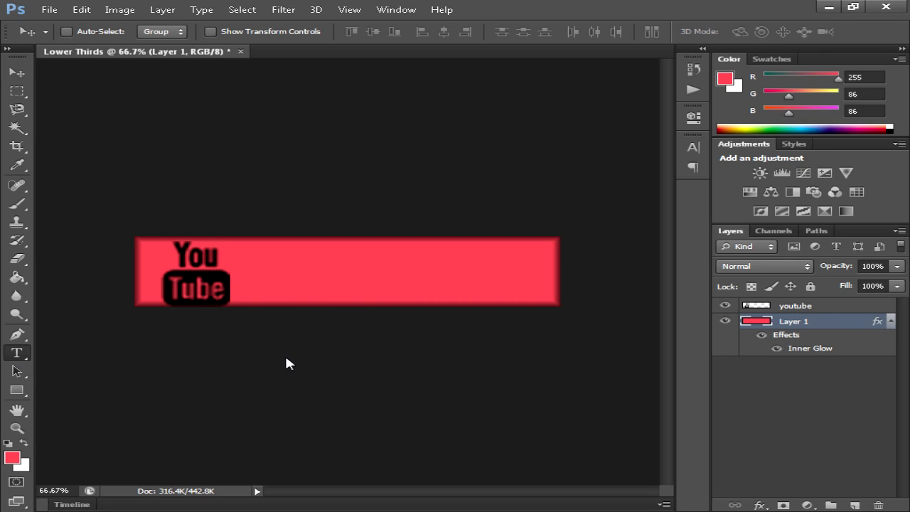
pyautogui.click(249, 276)
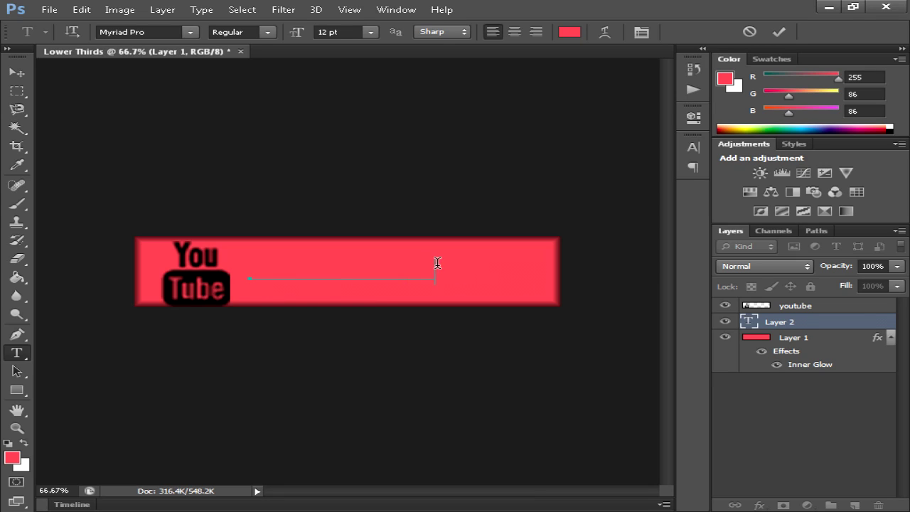
pyautogui.moveTo(437, 262); pyautogui.dragTo(48, 253)
pyautogui.click(572, 32)
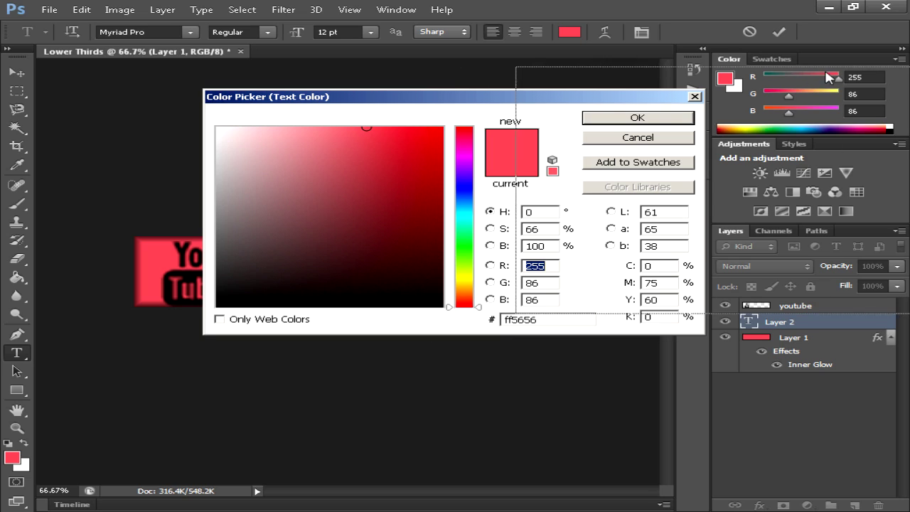
pyautogui.moveTo(510, 97); pyautogui.dragTo(823, 74)
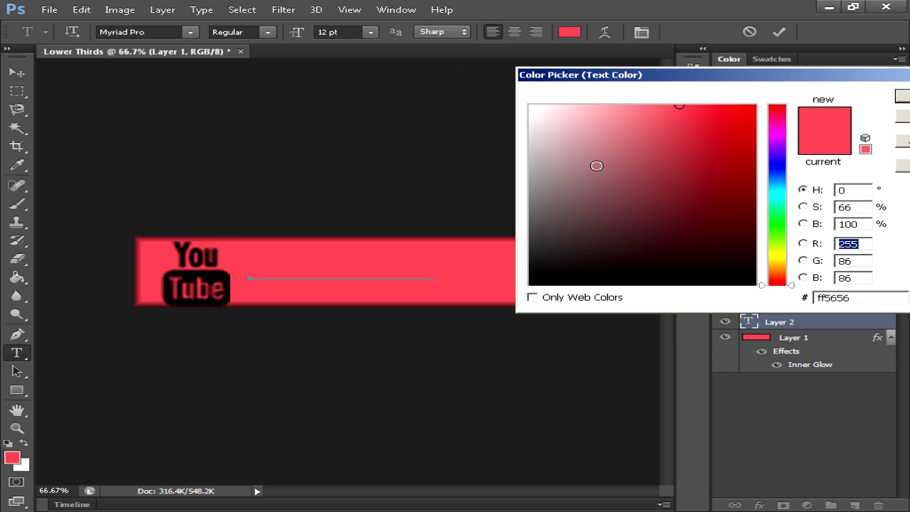
pyautogui.moveTo(594, 164); pyautogui.dragTo(410, 72)
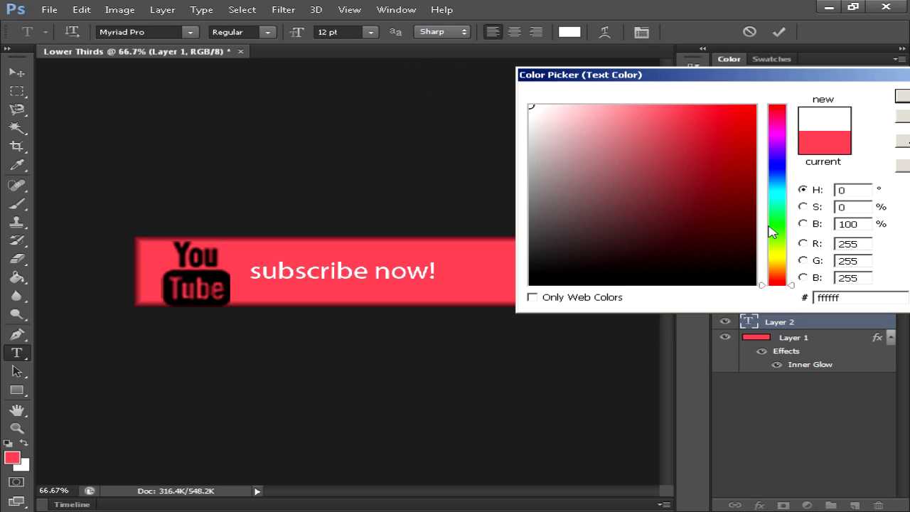
pyautogui.moveTo(772, 231); pyautogui.dragTo(782, 188)
pyautogui.moveTo(710, 150); pyautogui.dragTo(773, 117)
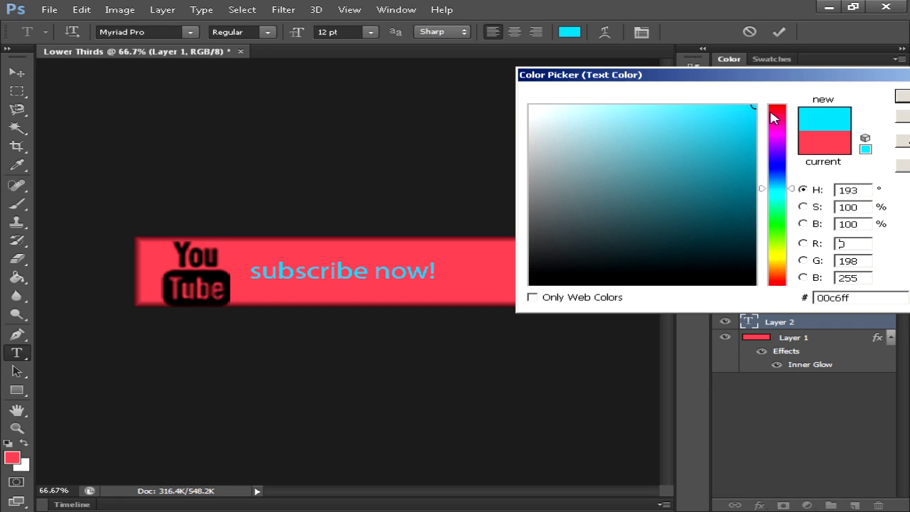
pyautogui.moveTo(781, 235)
pyautogui.mouseDown()
pyautogui.moveTo(775, 260)
pyautogui.moveTo(396, 2)
pyautogui.mouseUp()
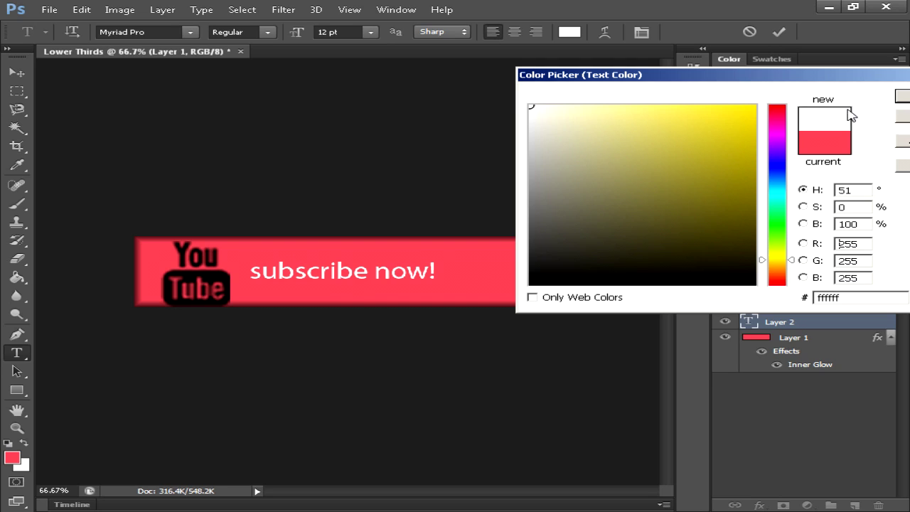
pyautogui.click(899, 98)
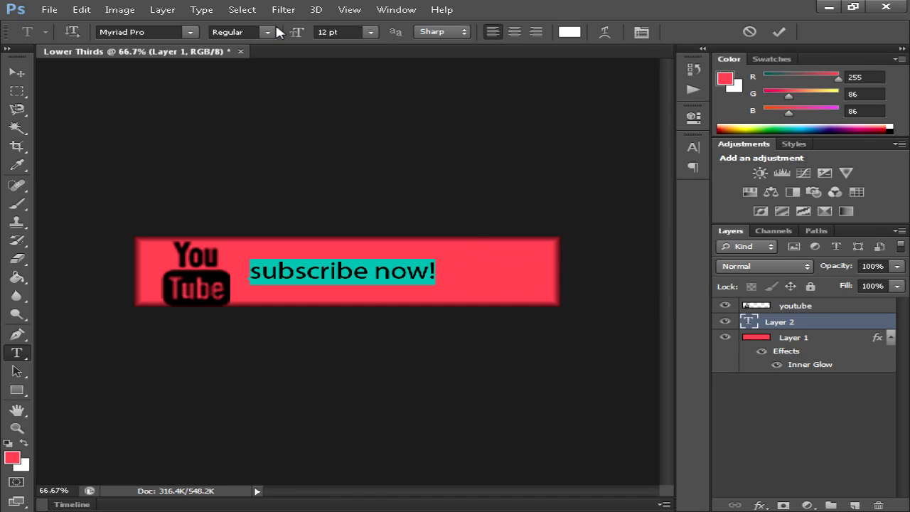
# Switch the text to the TYPOGRAPH PRO font and shift it slightly left.
pyautogui.click(191, 32)
pyautogui.scroll(-10, 133, 344)
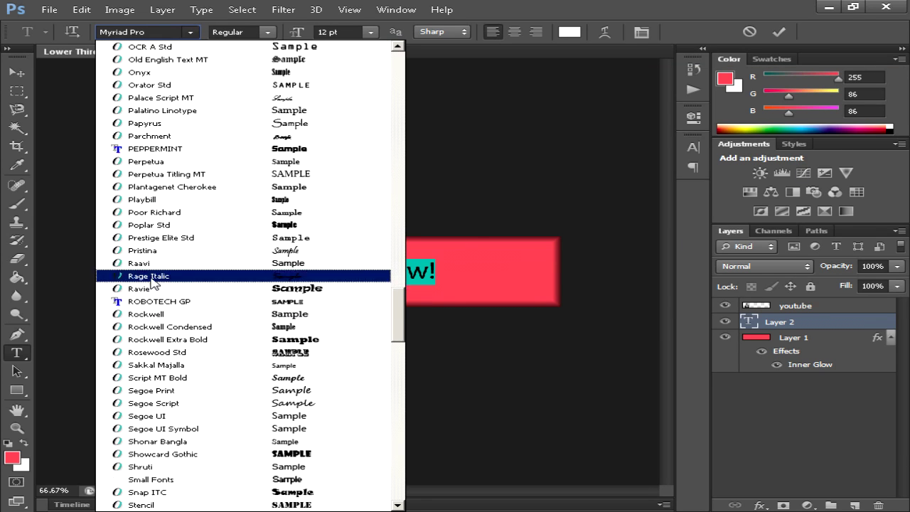
pyautogui.scroll(-4, 135, 348)
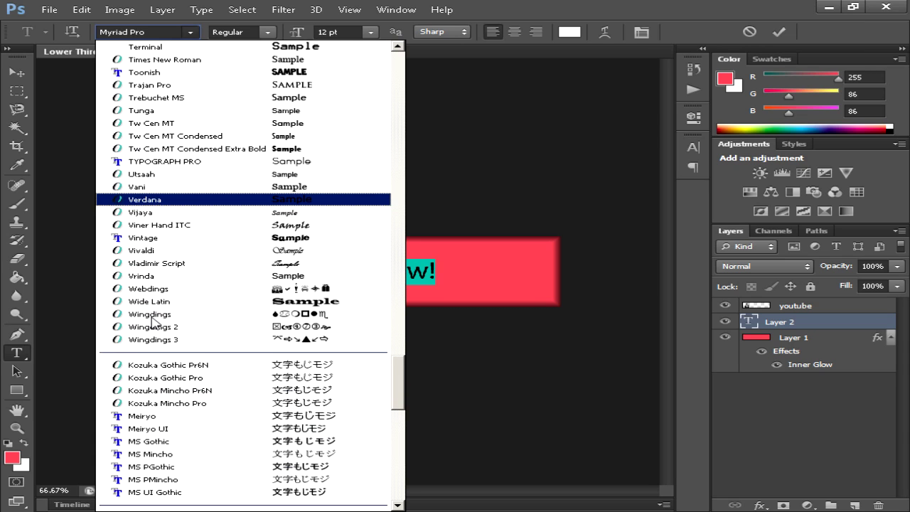
pyautogui.scroll(4, 135, 348)
pyautogui.click(171, 314)
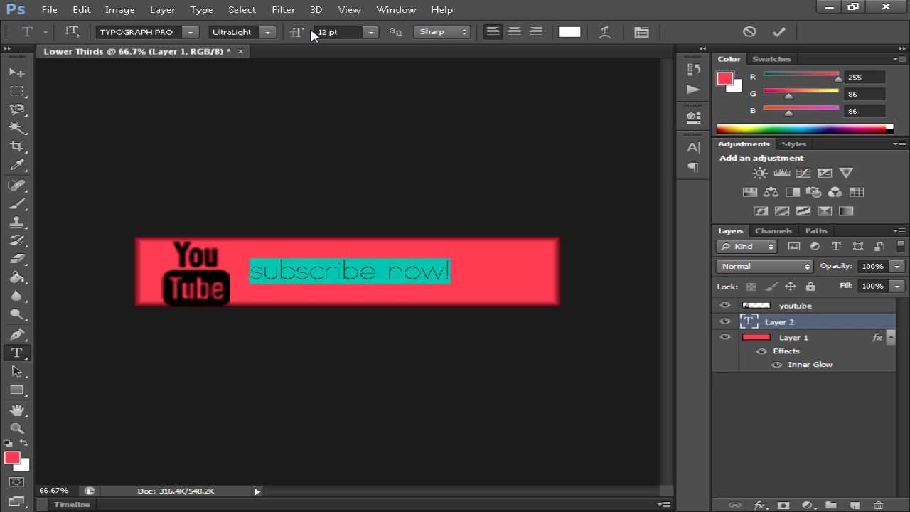
pyautogui.moveTo(297, 37)
pyautogui.mouseDown()
pyautogui.moveTo(341, 35)
pyautogui.moveTo(303, 40)
pyautogui.mouseUp()
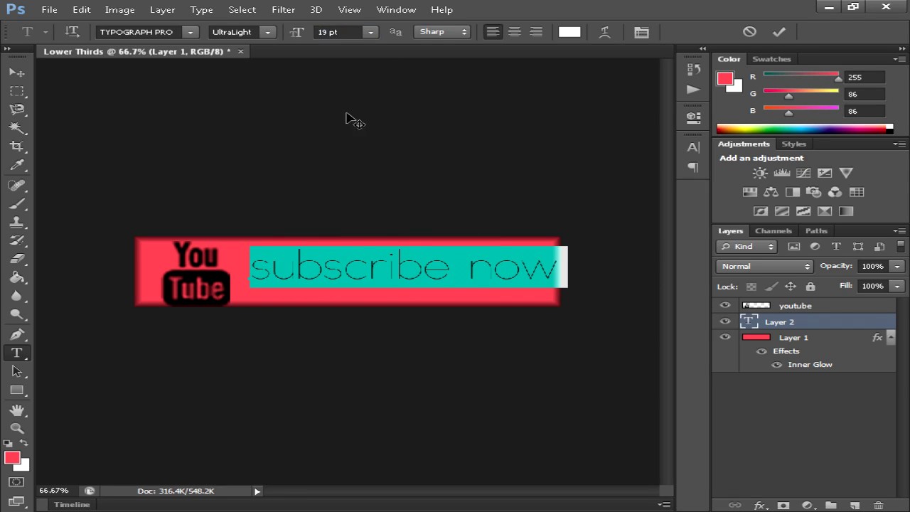
pyautogui.moveTo(463, 363); pyautogui.dragTo(447, 370)
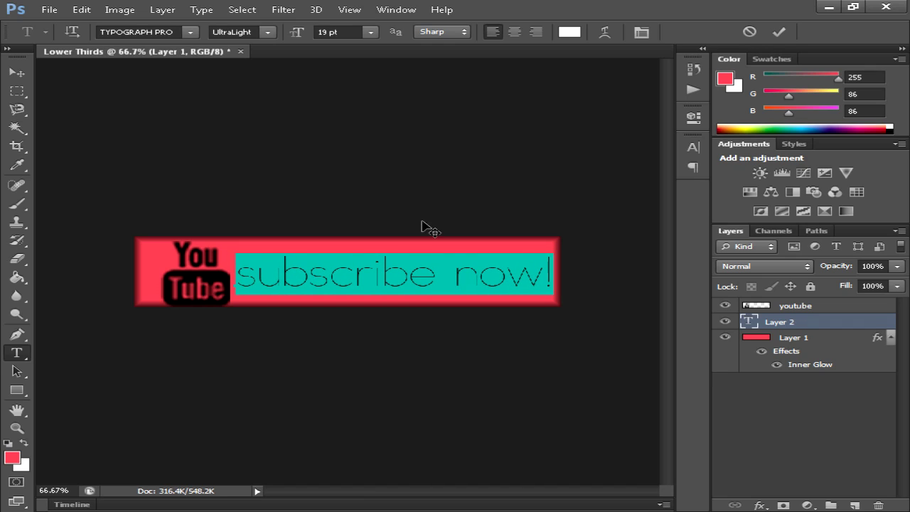
# Make the text ExtraBold at 13 pt and commit it.
pyautogui.click(269, 32)
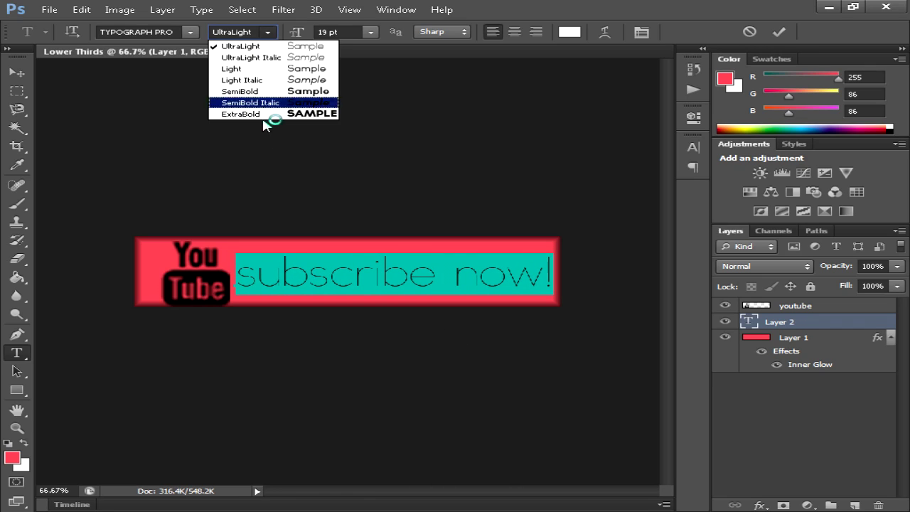
pyautogui.click(250, 105)
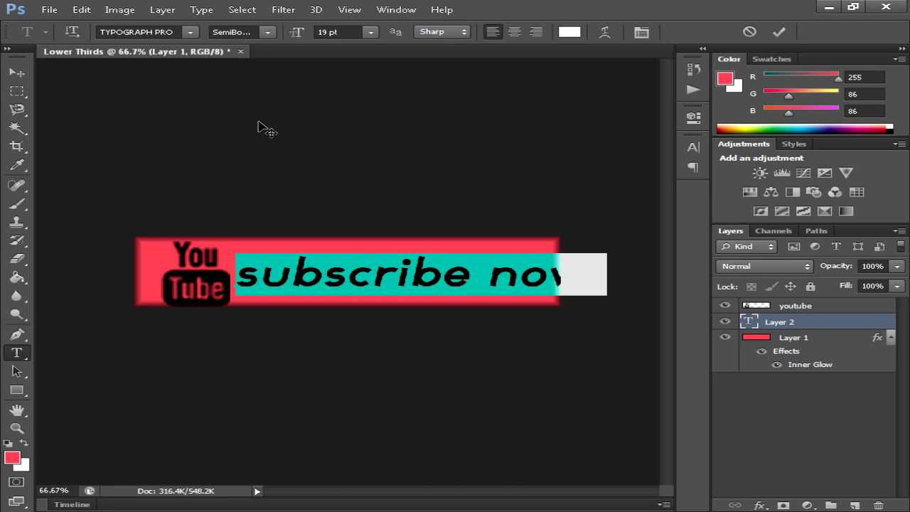
pyautogui.click(254, 32)
pyautogui.click(271, 113)
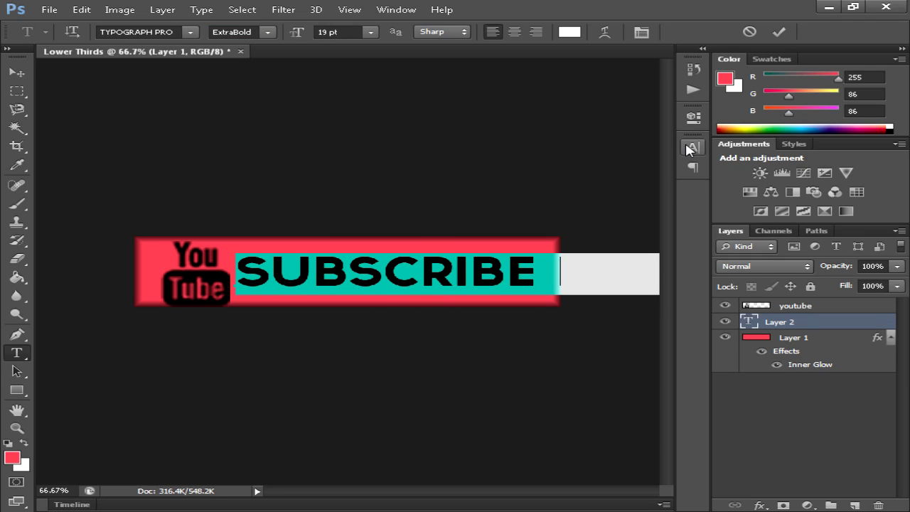
pyautogui.moveTo(299, 34); pyautogui.dragTo(294, 37)
pyautogui.hotkey('ctrl', 'Return')
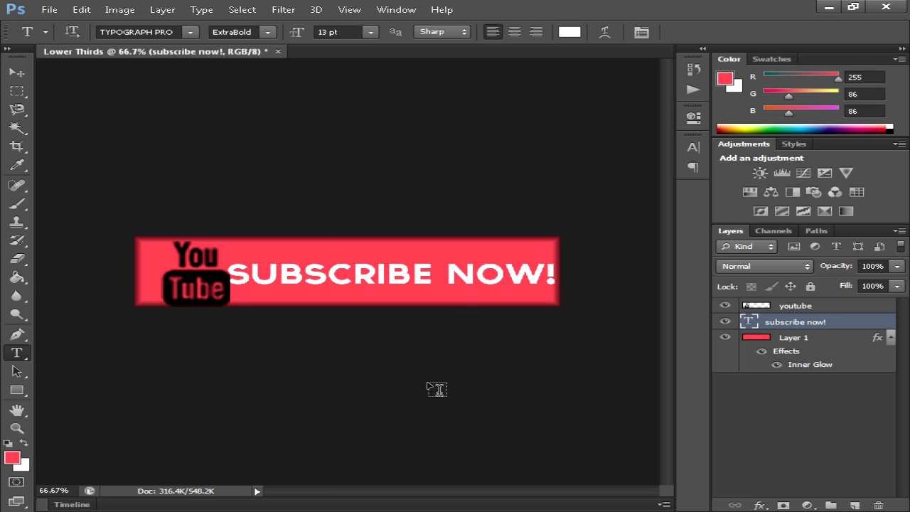
pyautogui.click(798, 306)
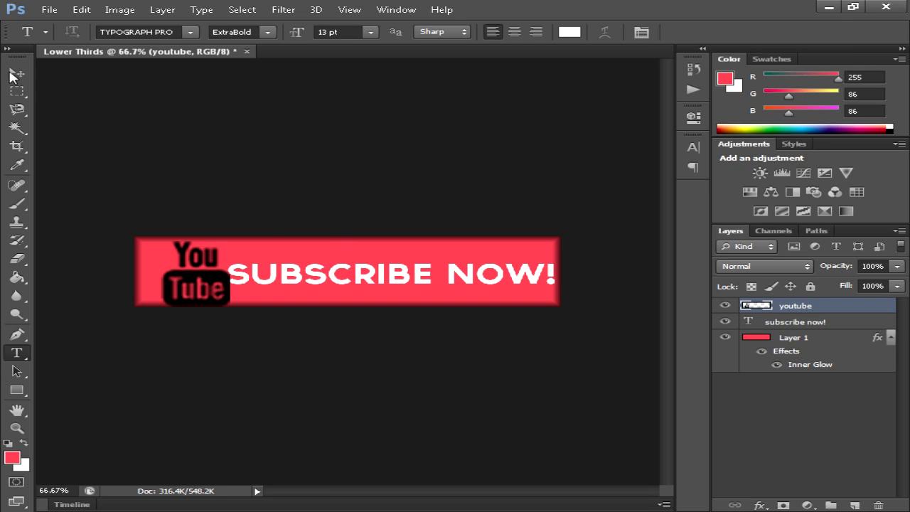
# Drag the YouTube logo left until it sits flush with the bar's left edge.
pyautogui.click(16, 72)
pyautogui.moveTo(201, 270); pyautogui.dragTo(187, 268)
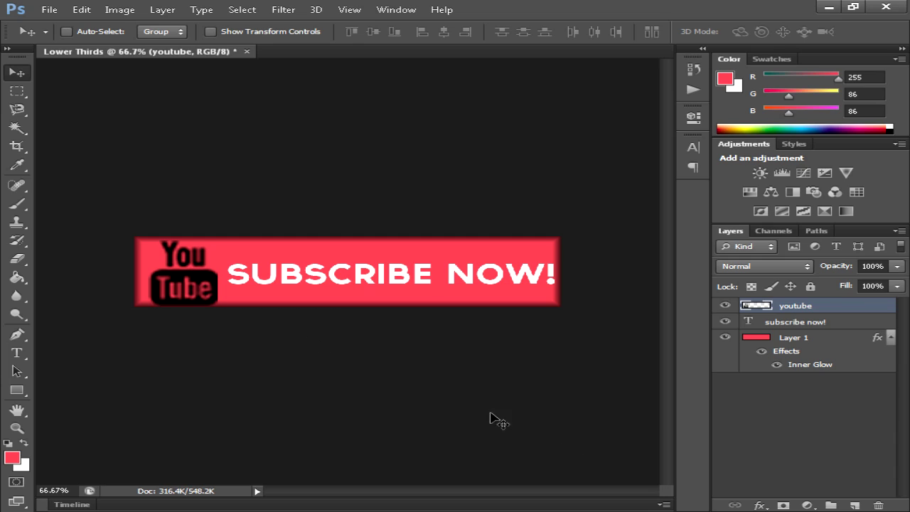
pyautogui.click(770, 442)
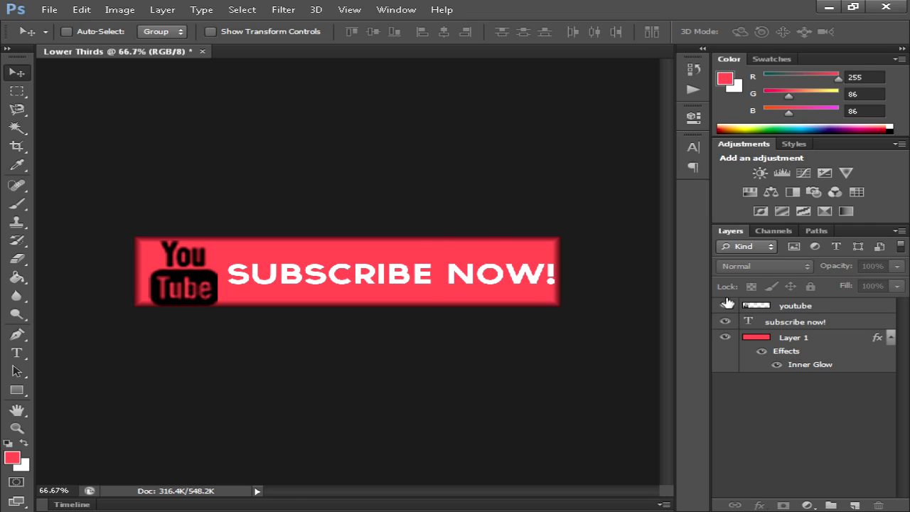
pyautogui.click(815, 310)
# In the Character panel, make the SUBSCRIBE NOW! text faux italic and condense it to 78% horizontal scale.
pyautogui.click(820, 324)
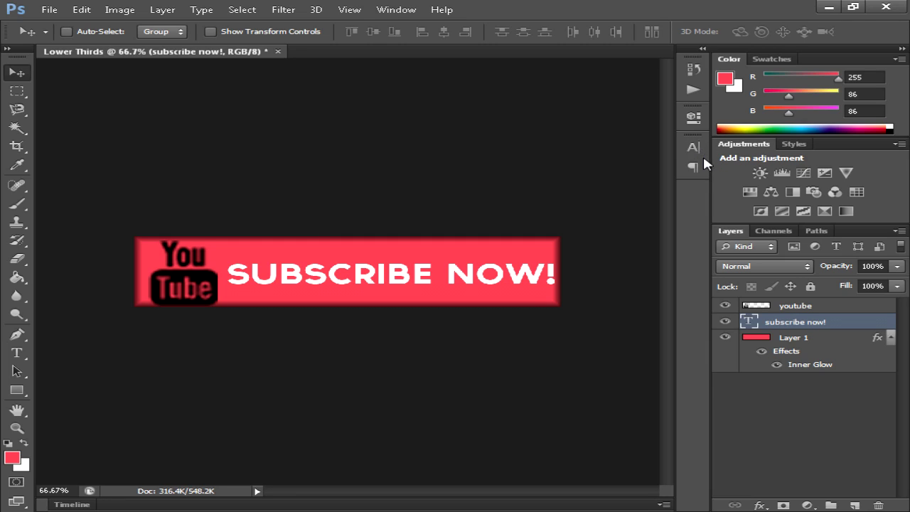
pyautogui.click(395, 10)
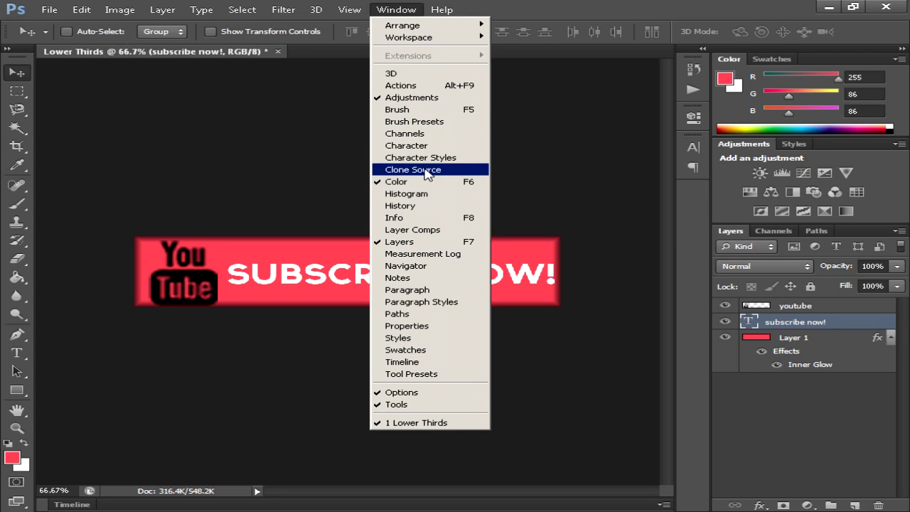
pyautogui.click(843, 402)
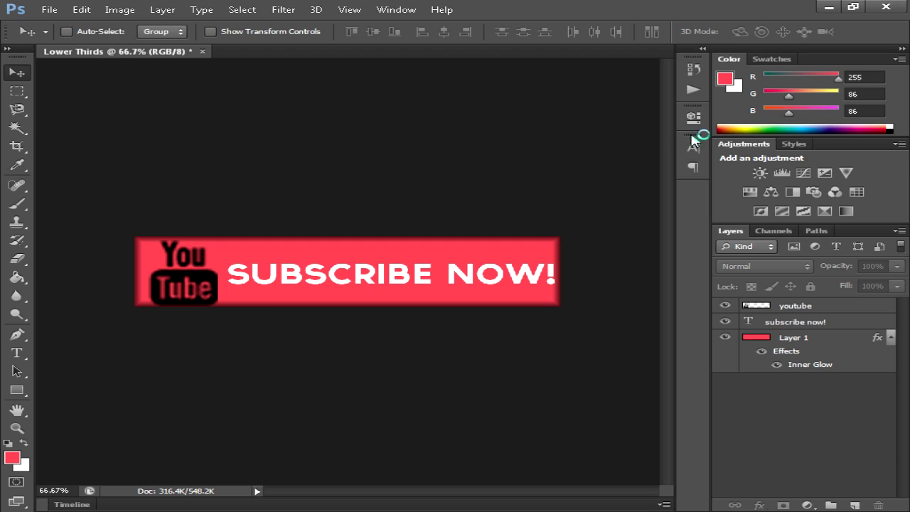
pyautogui.click(693, 148)
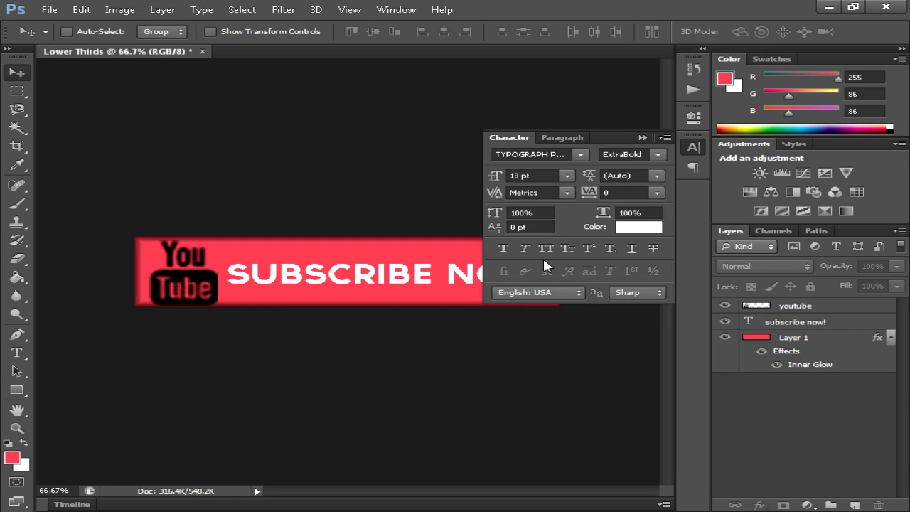
pyautogui.click(526, 250)
pyautogui.click(743, 320)
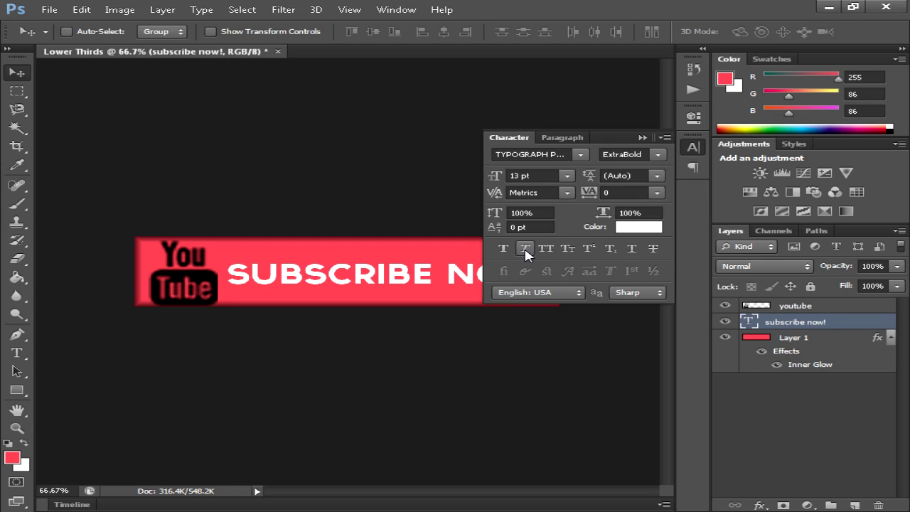
pyautogui.click(525, 249)
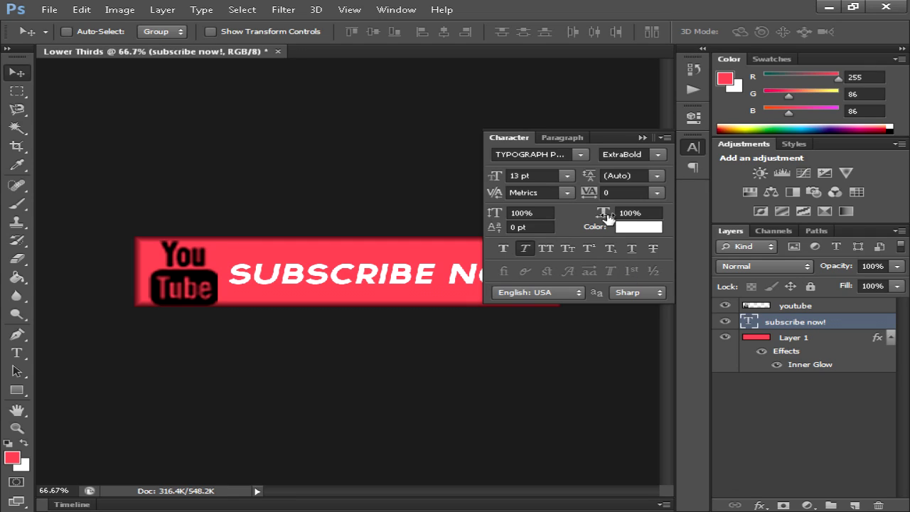
pyautogui.moveTo(606, 216)
pyautogui.mouseDown()
pyautogui.moveTo(594, 214)
pyautogui.moveTo(601, 218)
pyautogui.mouseUp()
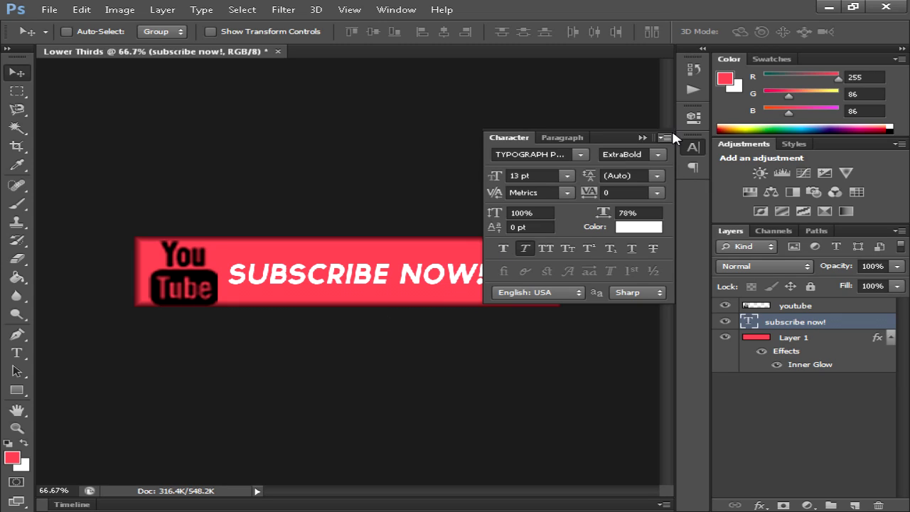
pyautogui.click(641, 137)
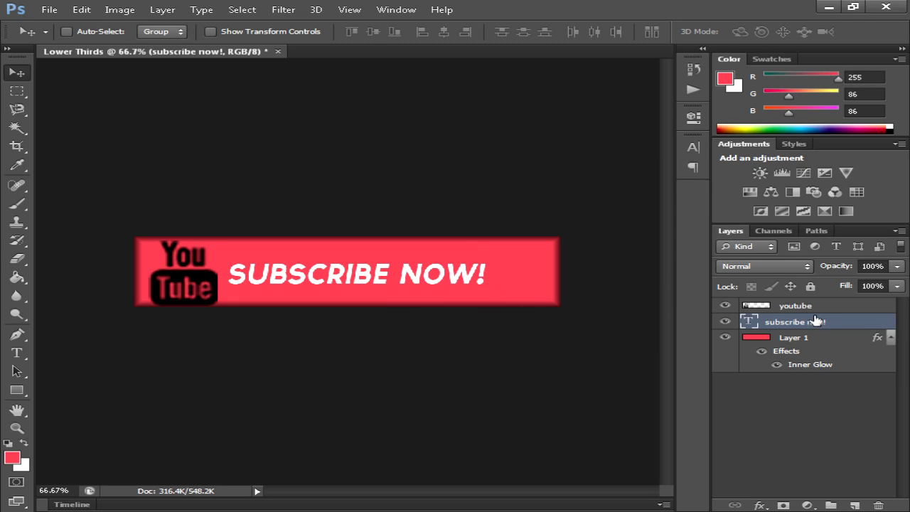
# Set the SUBSCRIBE NOW! text to 16 pt with the Type tool, then reselect its layer.
pyautogui.click(16, 352)
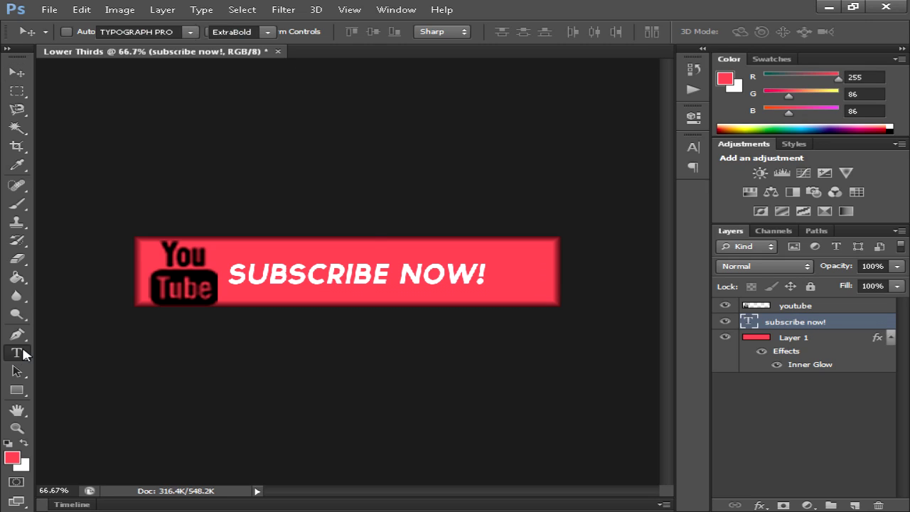
pyautogui.moveTo(302, 31); pyautogui.dragTo(290, 33)
pyautogui.click(371, 32)
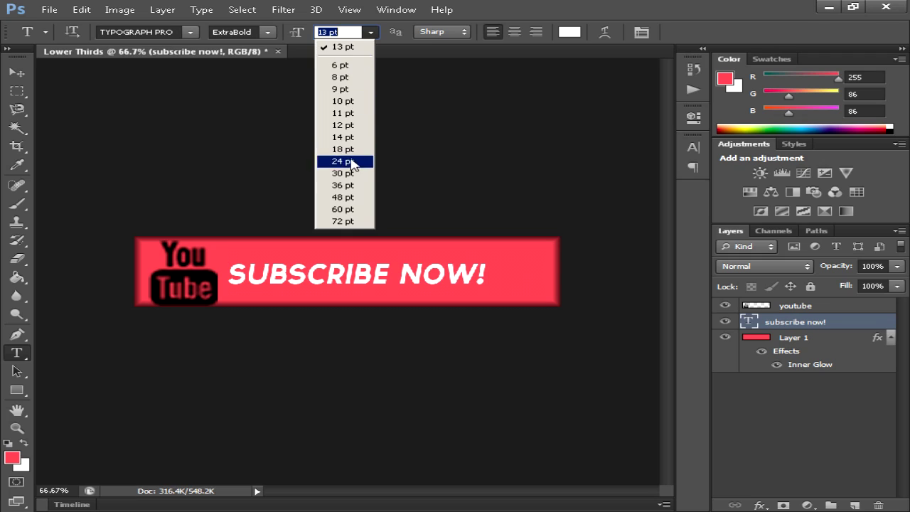
pyautogui.click(348, 142)
pyautogui.write('17')
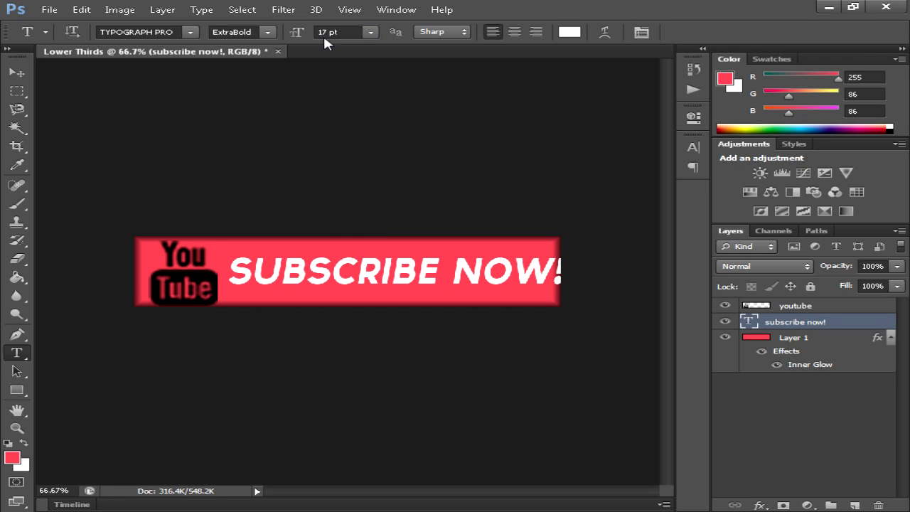
pyautogui.press('Return')
pyautogui.write('16')
pyautogui.press('Return')
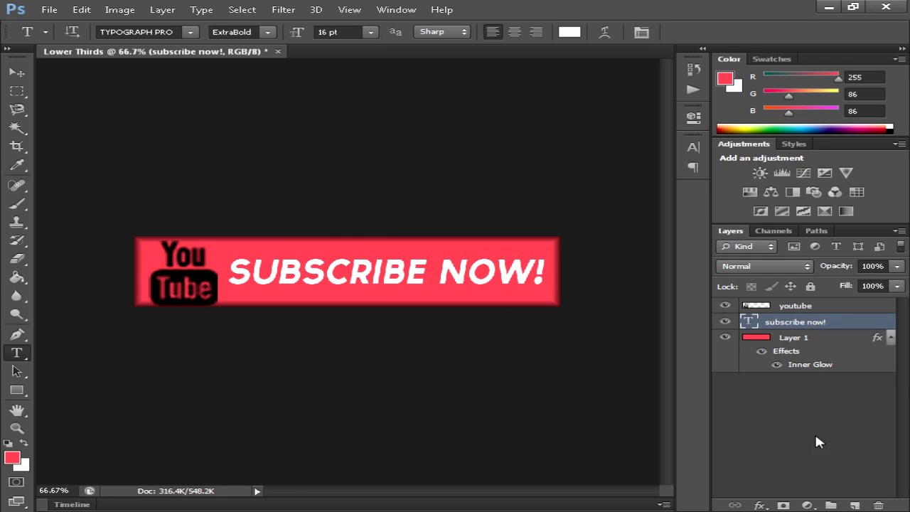
pyautogui.click(814, 432)
pyautogui.click(807, 327)
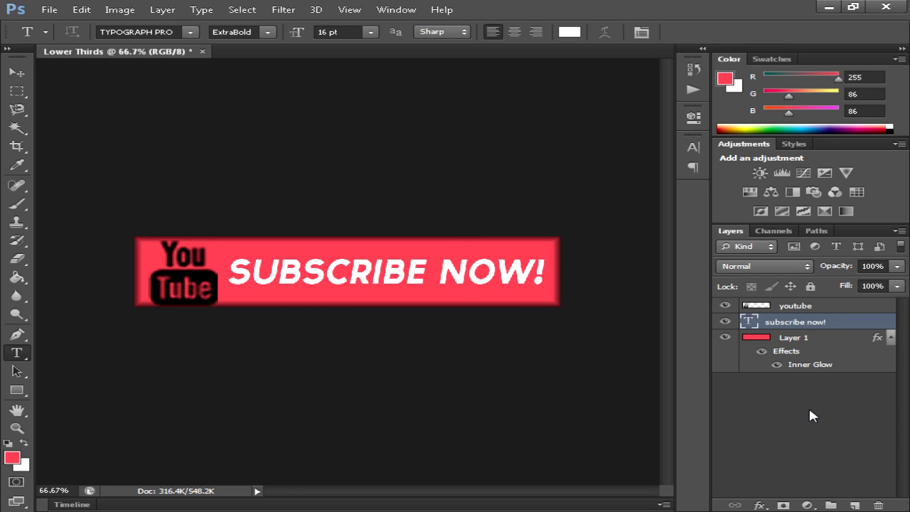
# Add a 3 px black Stroke effect to the SUBSCRIBE NOW! text.
pyautogui.click(762, 505)
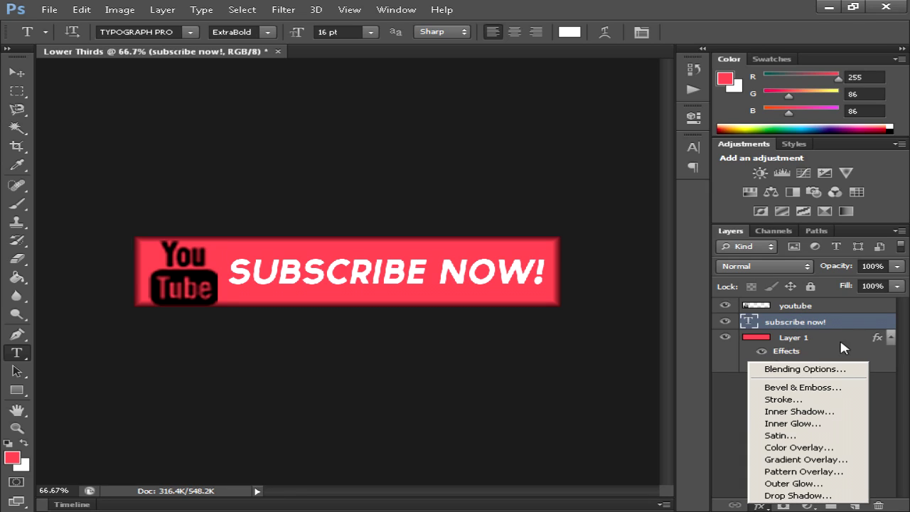
pyautogui.click(816, 399)
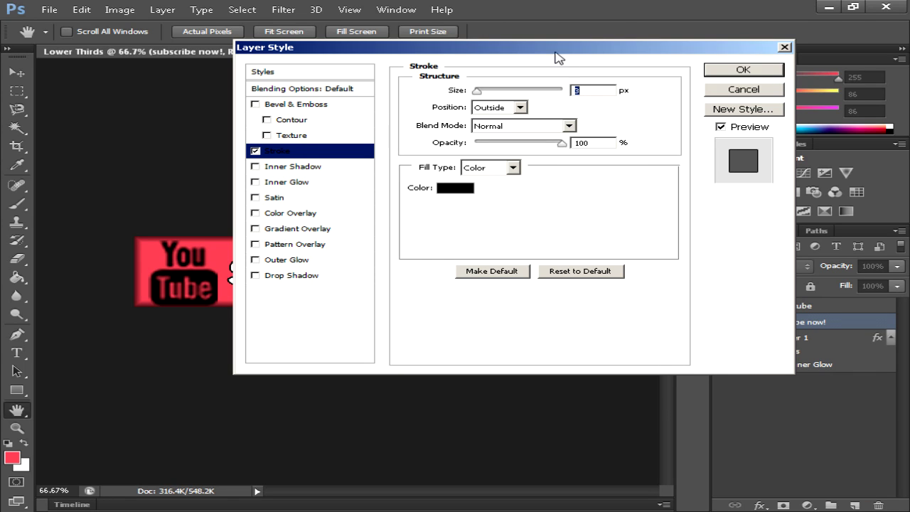
pyautogui.moveTo(557, 57); pyautogui.dragTo(817, 91)
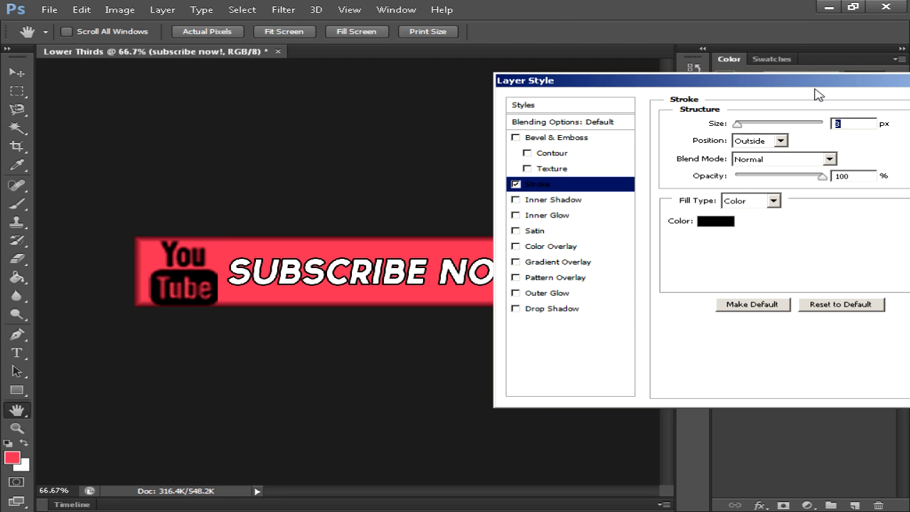
pyautogui.click(863, 123)
pyautogui.moveTo(864, 122); pyautogui.dragTo(817, 117)
# Add a black drop shadow: opacity 78%, distance 3, spread 17, size 21.
pyautogui.click(516, 309)
pyautogui.click(575, 310)
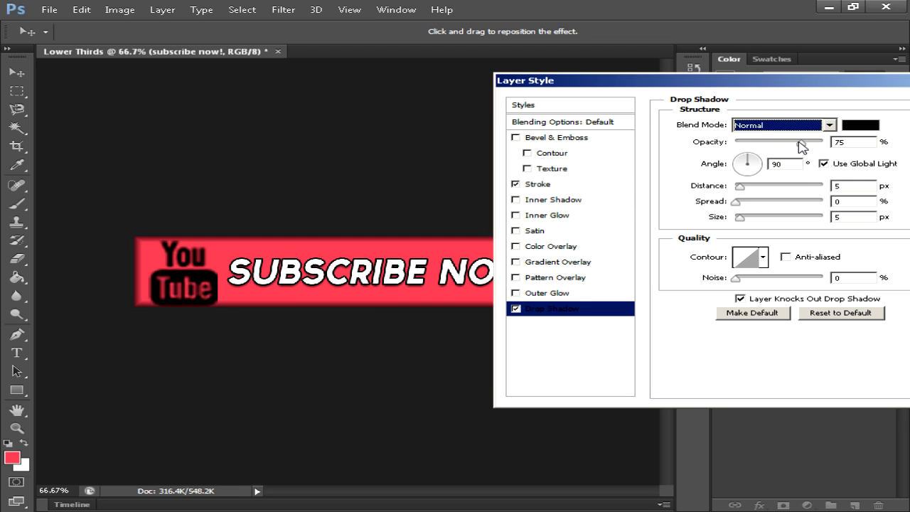
pyautogui.moveTo(799, 142); pyautogui.dragTo(824, 143)
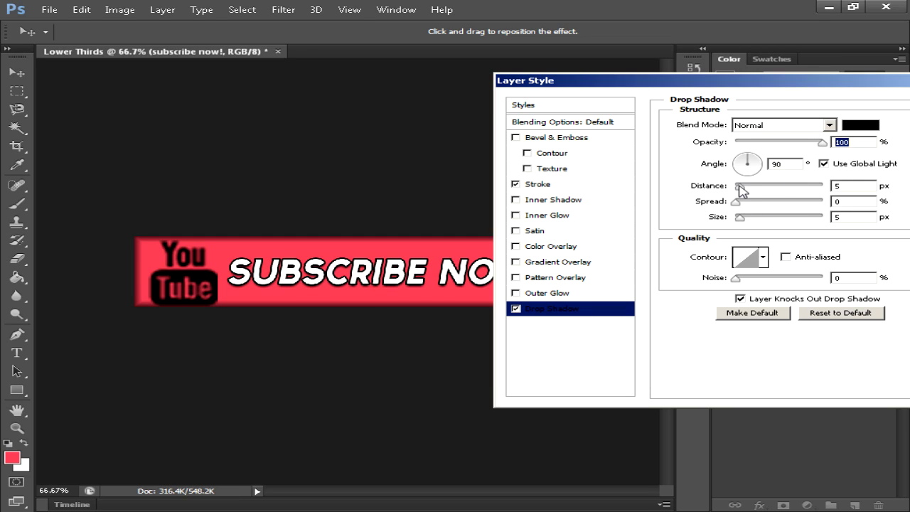
pyautogui.moveTo(738, 186); pyautogui.dragTo(747, 186)
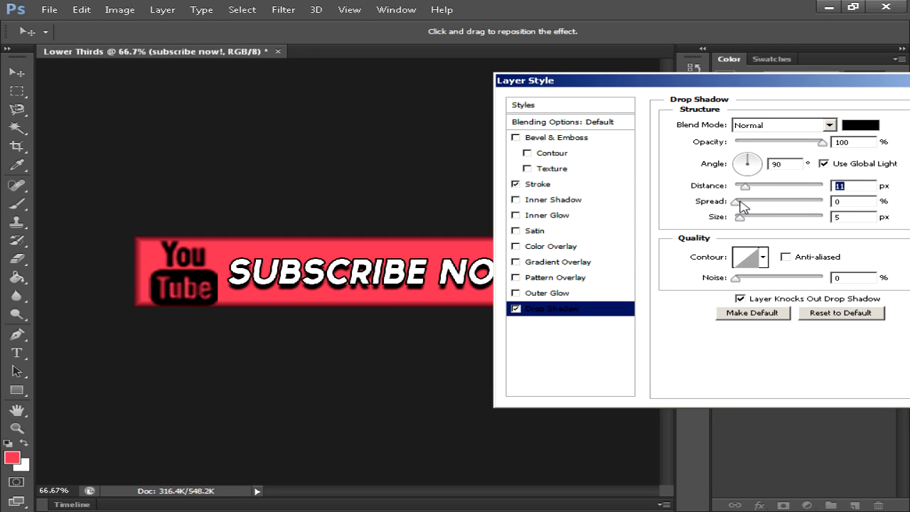
pyautogui.moveTo(738, 203); pyautogui.dragTo(750, 220)
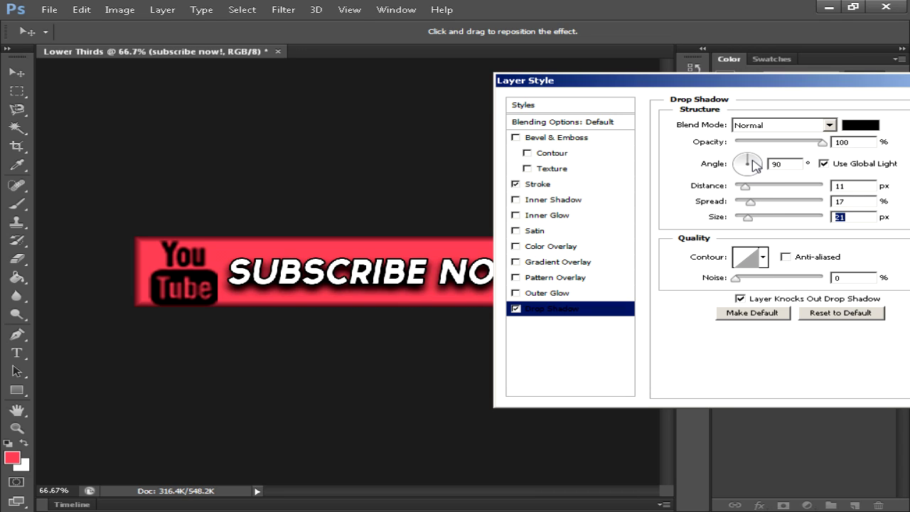
pyautogui.moveTo(822, 143); pyautogui.dragTo(805, 143)
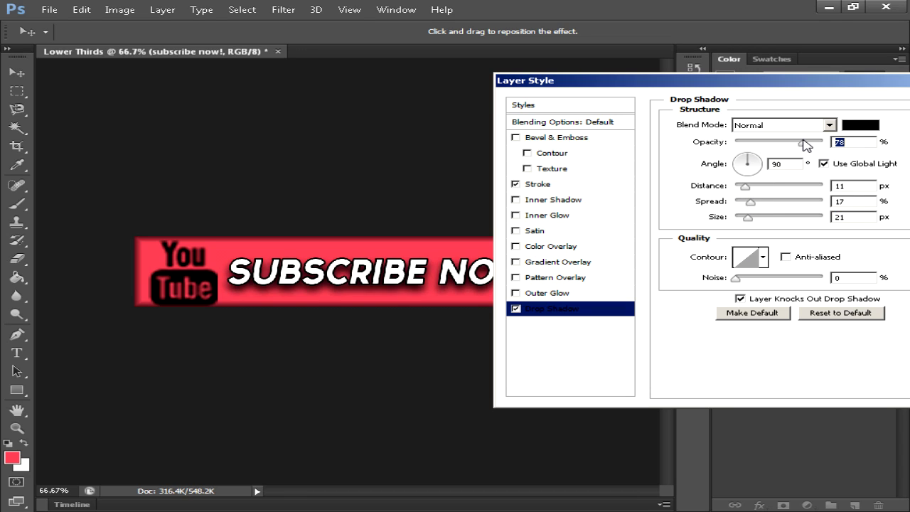
pyautogui.moveTo(744, 186); pyautogui.dragTo(739, 186)
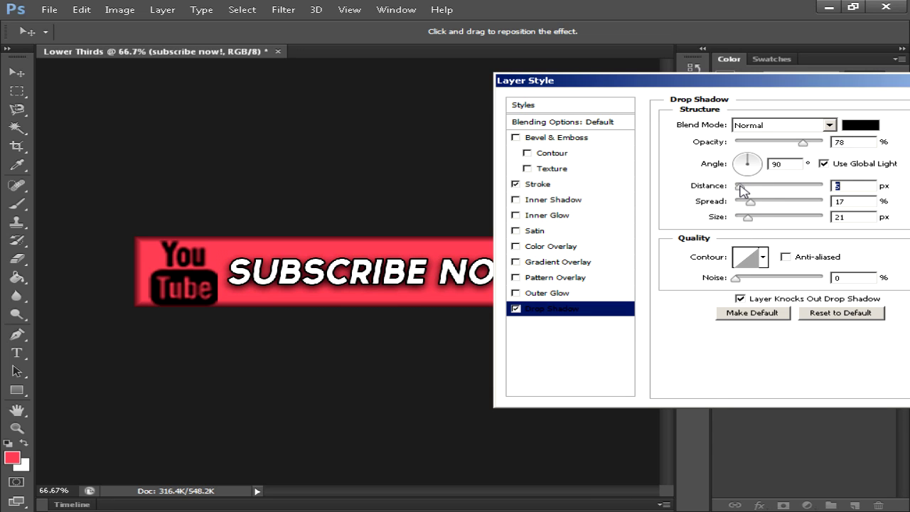
pyautogui.moveTo(767, 82); pyautogui.dragTo(561, 80)
pyautogui.click(780, 101)
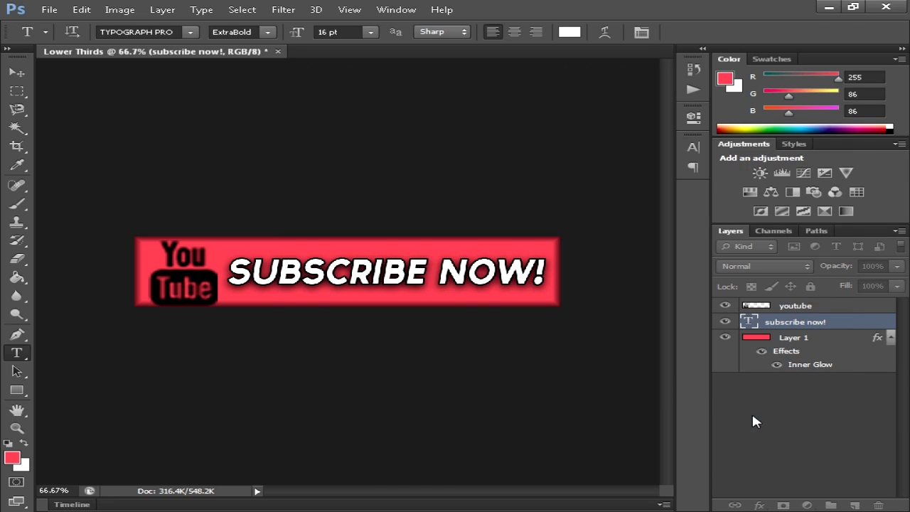
# Deselect the YouTube layer in the Layers panel and bring up the File menu.
pyautogui.hotkey('alt', ']')
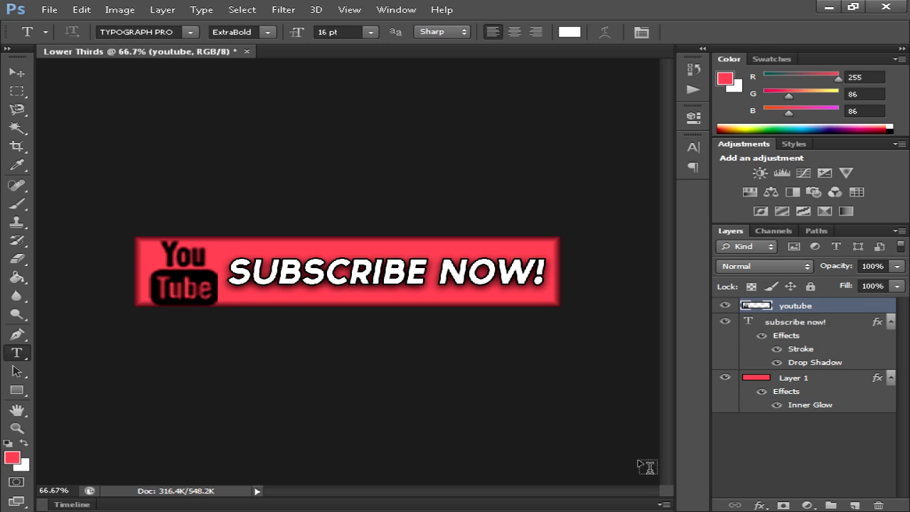
pyautogui.click(777, 447)
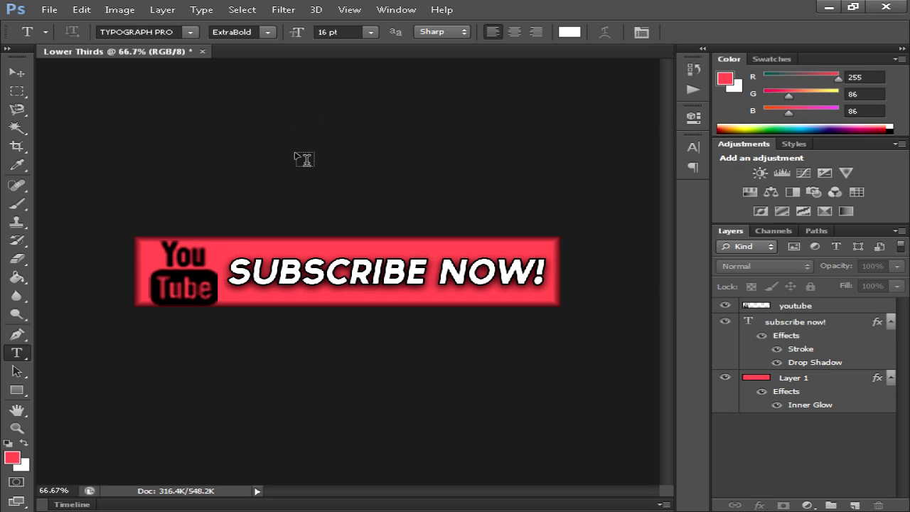
pyautogui.click(49, 9)
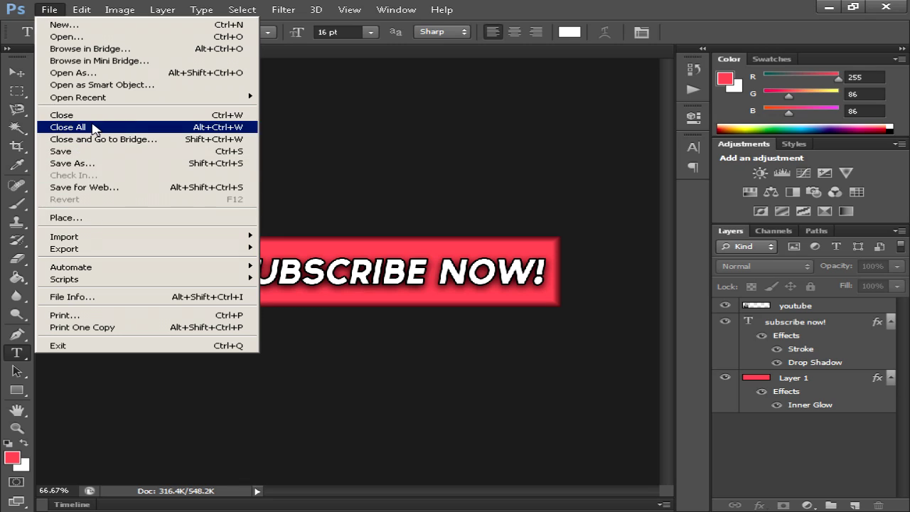
# Save the banner to the Desktop as Lower Thirds.psd in Photoshop (PSD) format.
pyautogui.click(88, 165)
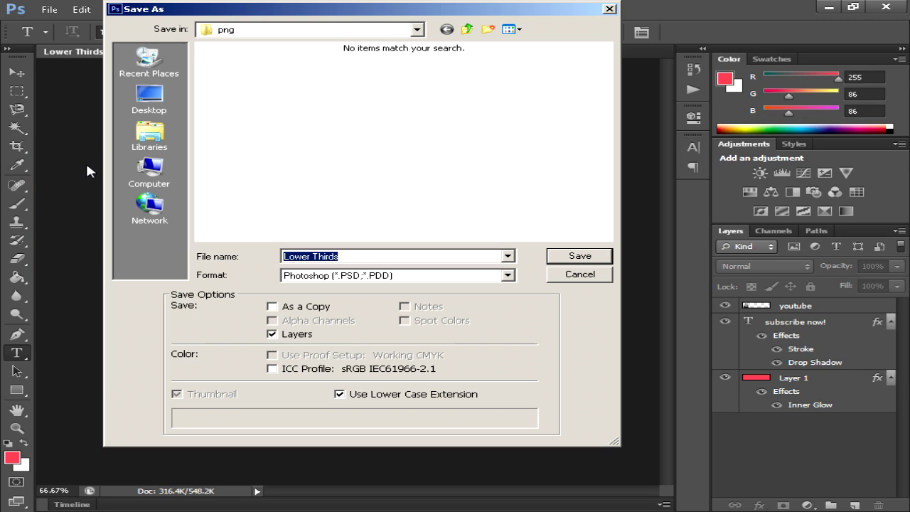
pyautogui.click(365, 279)
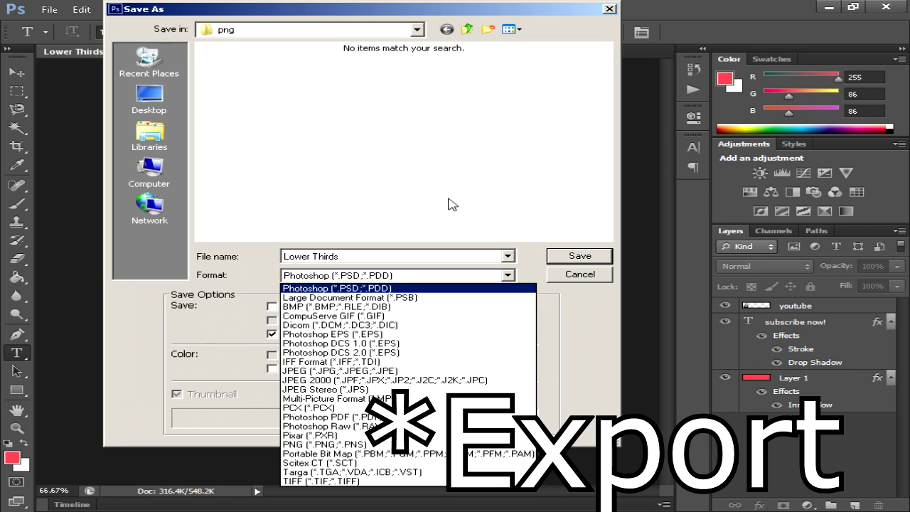
pyautogui.click(429, 187)
pyautogui.click(163, 96)
pyautogui.click(574, 256)
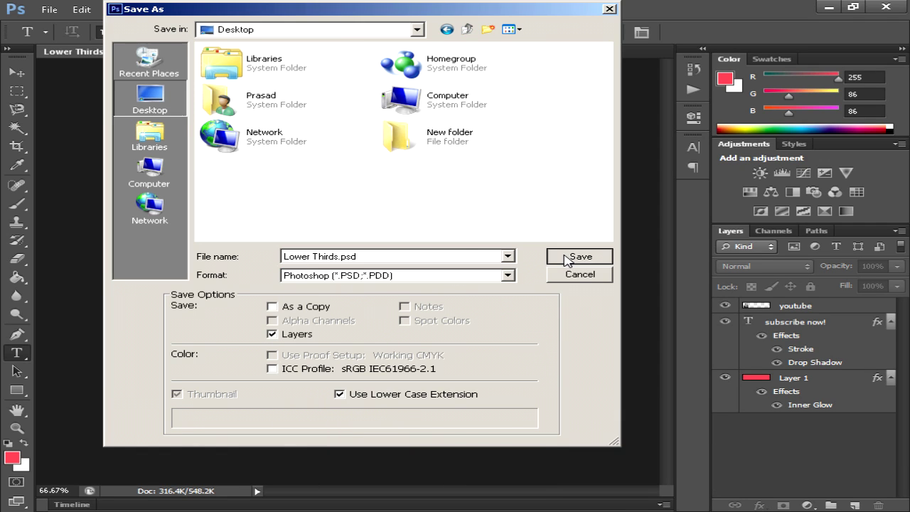
# Accept the Photoshop Format Options to finish saving Lower Thirds.psd.
pyautogui.click(651, 156)
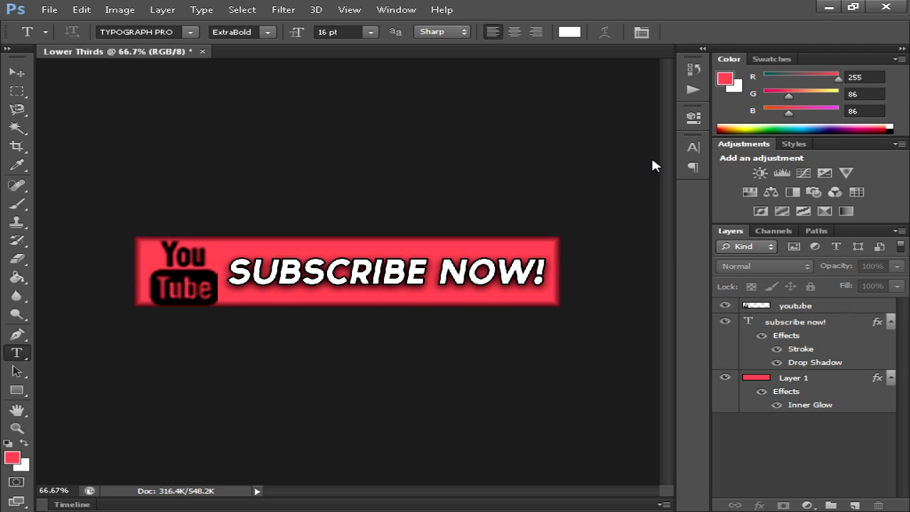